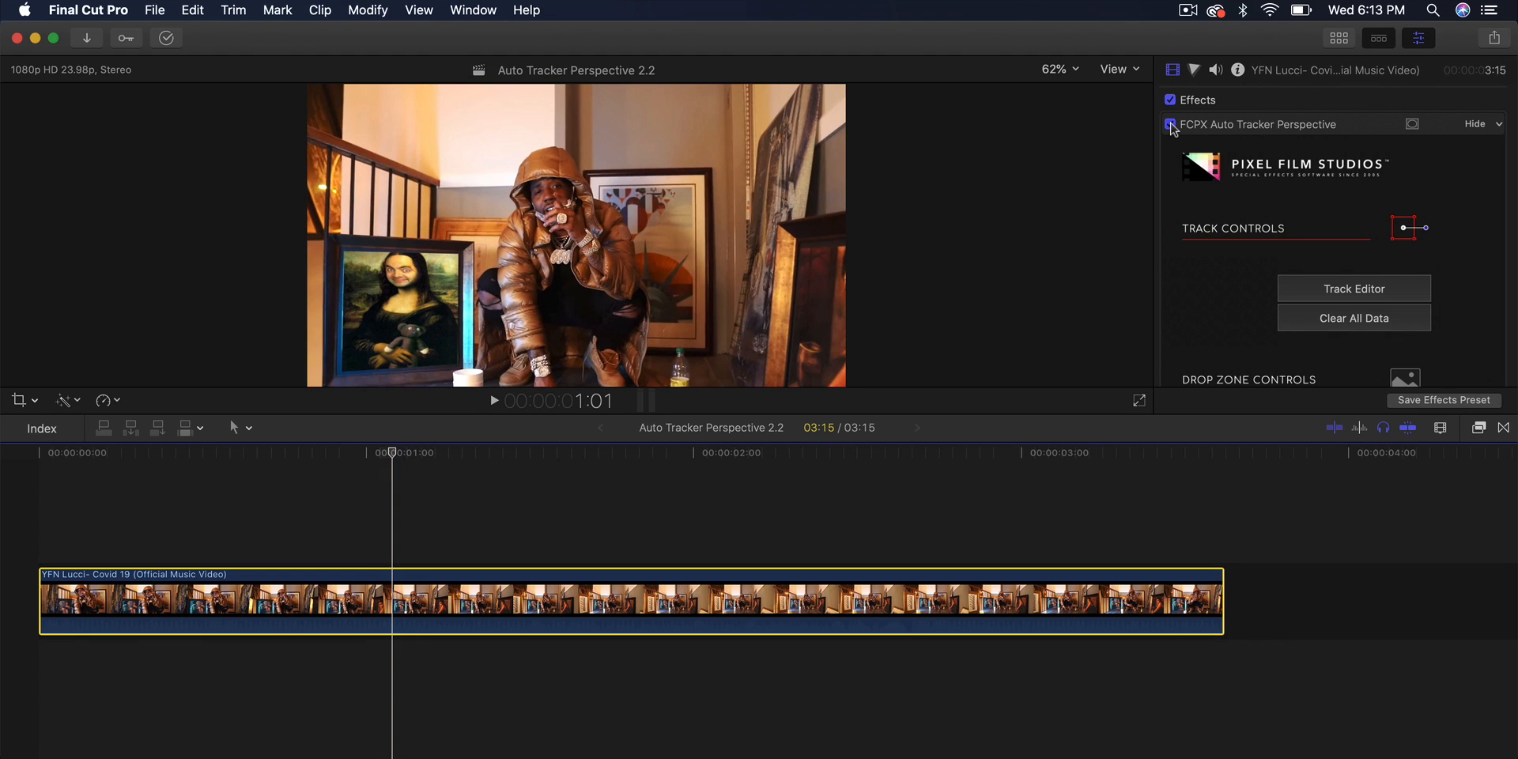
# - Compare the clip with the FCPX Auto Tracker Perspective effect off and on, and return the playhead to the start
pyautogui.click(1171, 124)
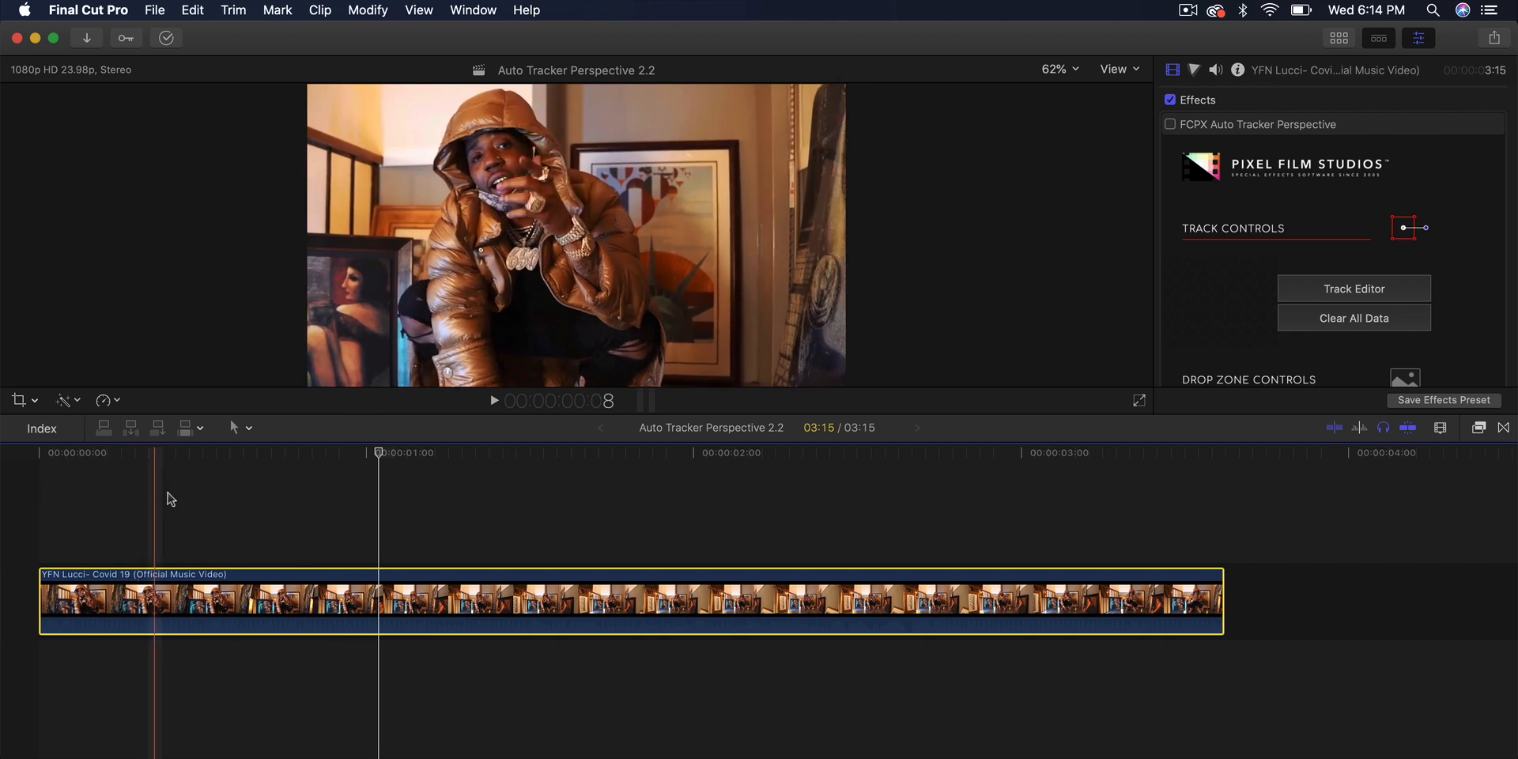
pyautogui.click(1169, 124)
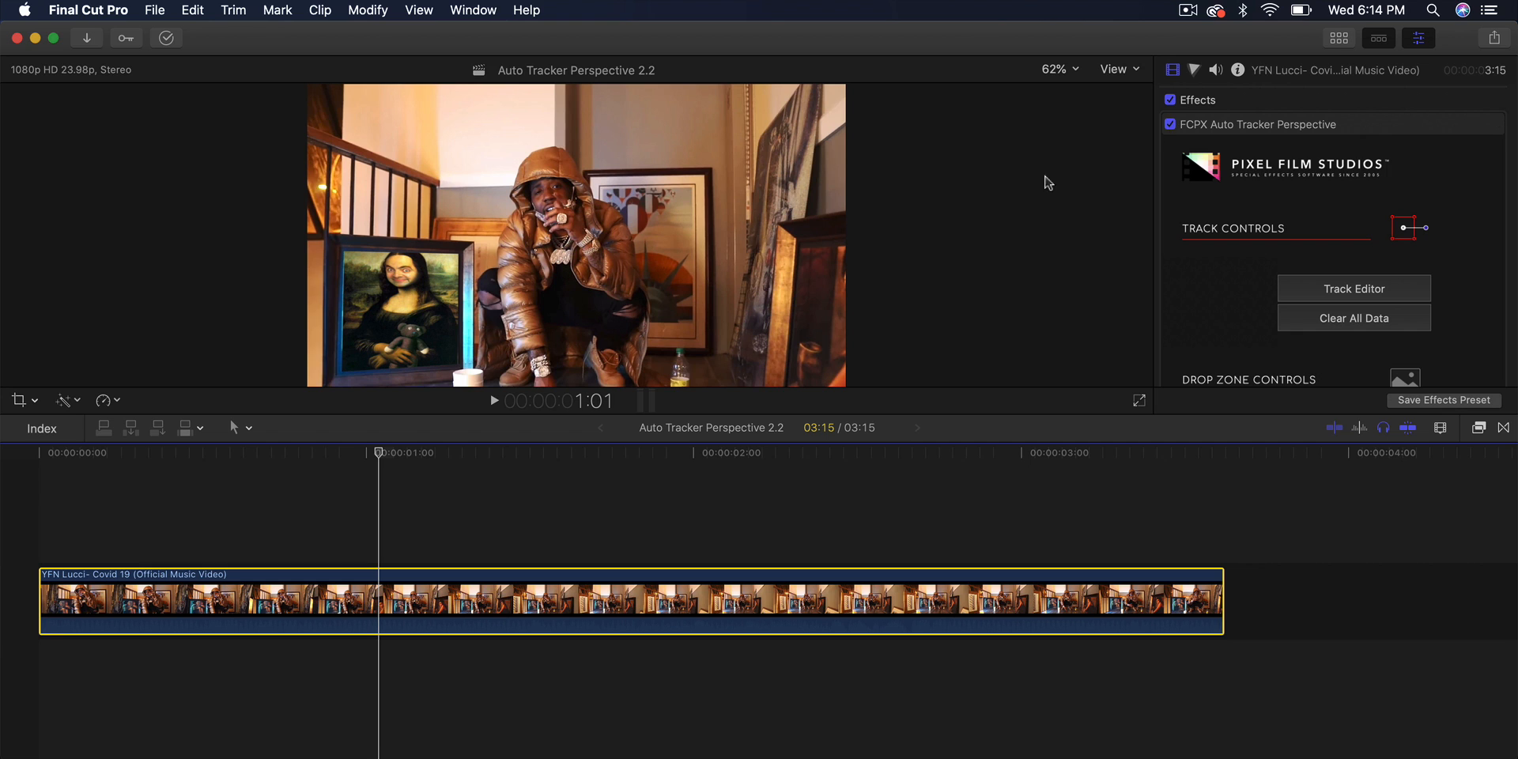
pyautogui.click(128, 454)
pyautogui.moveTo(131, 460); pyautogui.dragTo(16, 465)
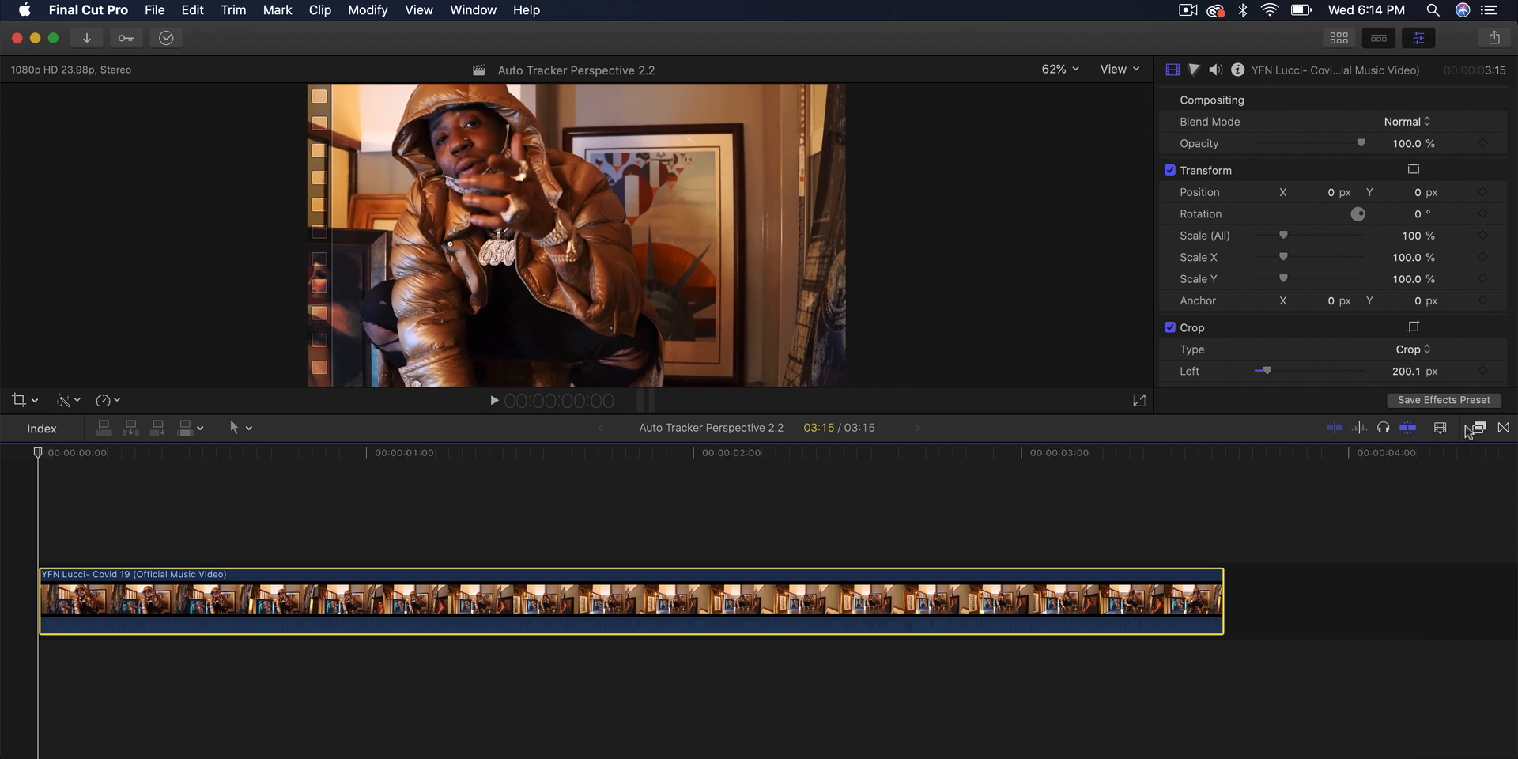
# - Apply the FCPX Auto Tracker Perspective effect from the Pixel Film Studios category to the clip and open its Track Editor
pyautogui.click(1478, 427)
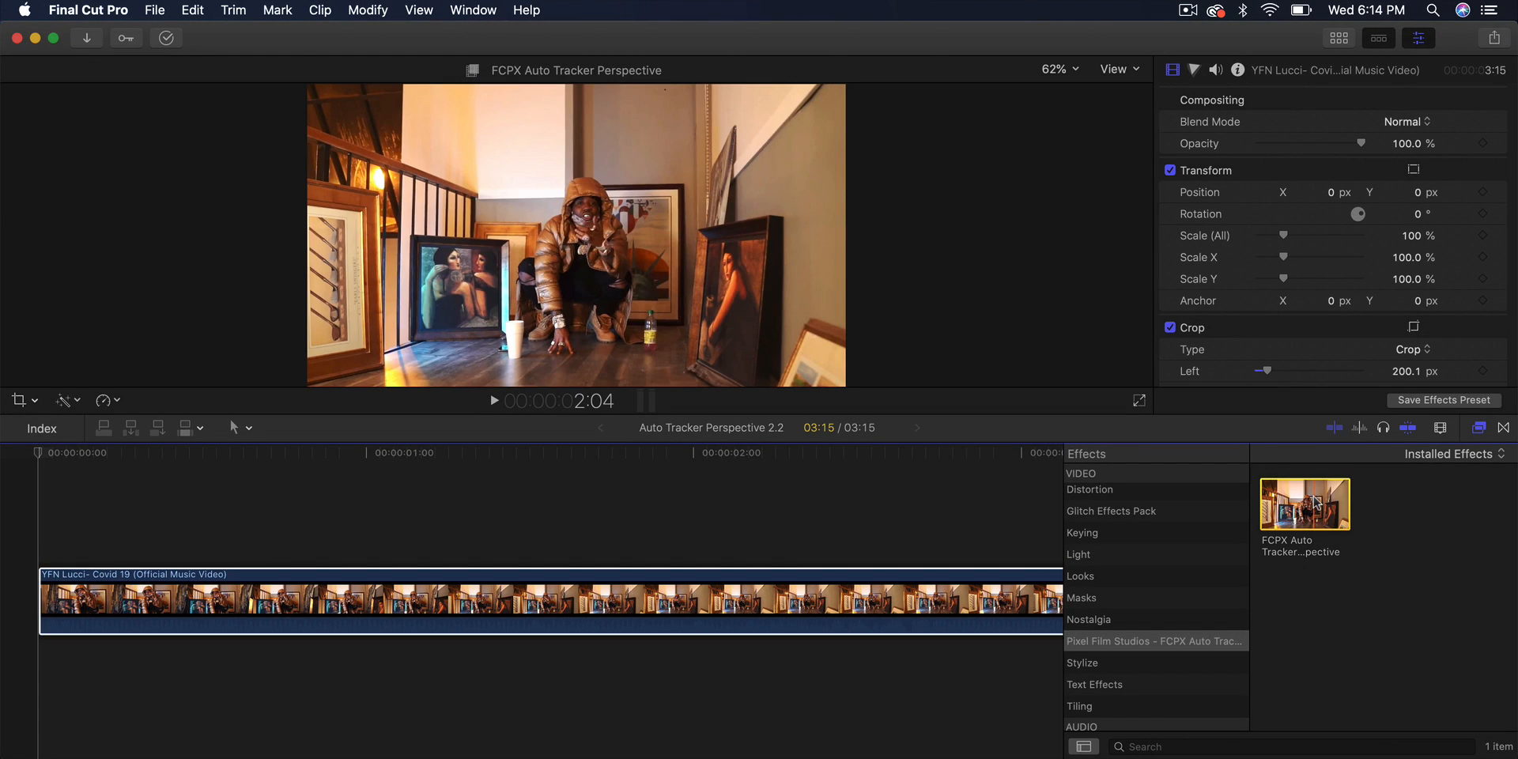
pyautogui.moveTo(1315, 502); pyautogui.dragTo(761, 583)
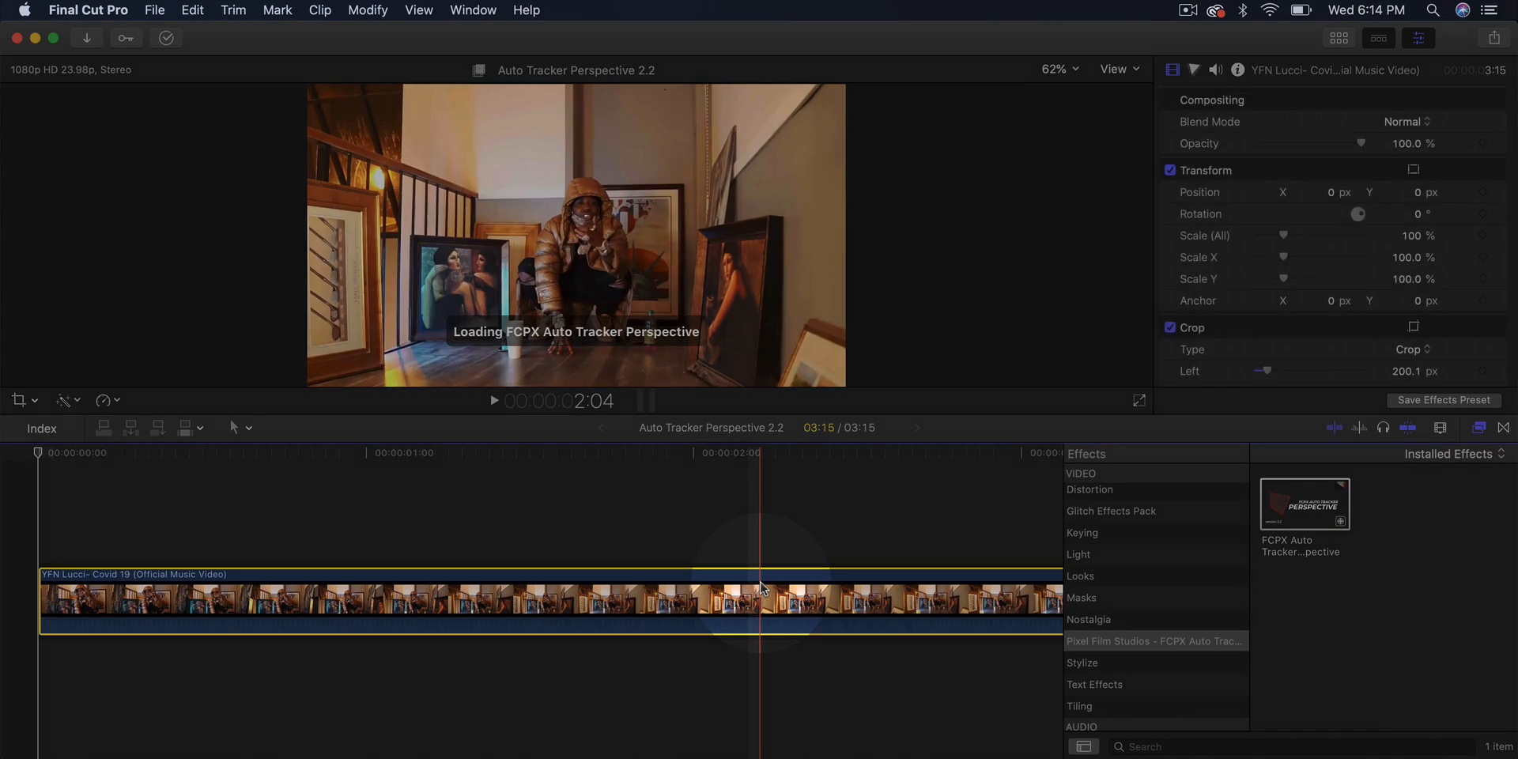
pyautogui.press('super+5')
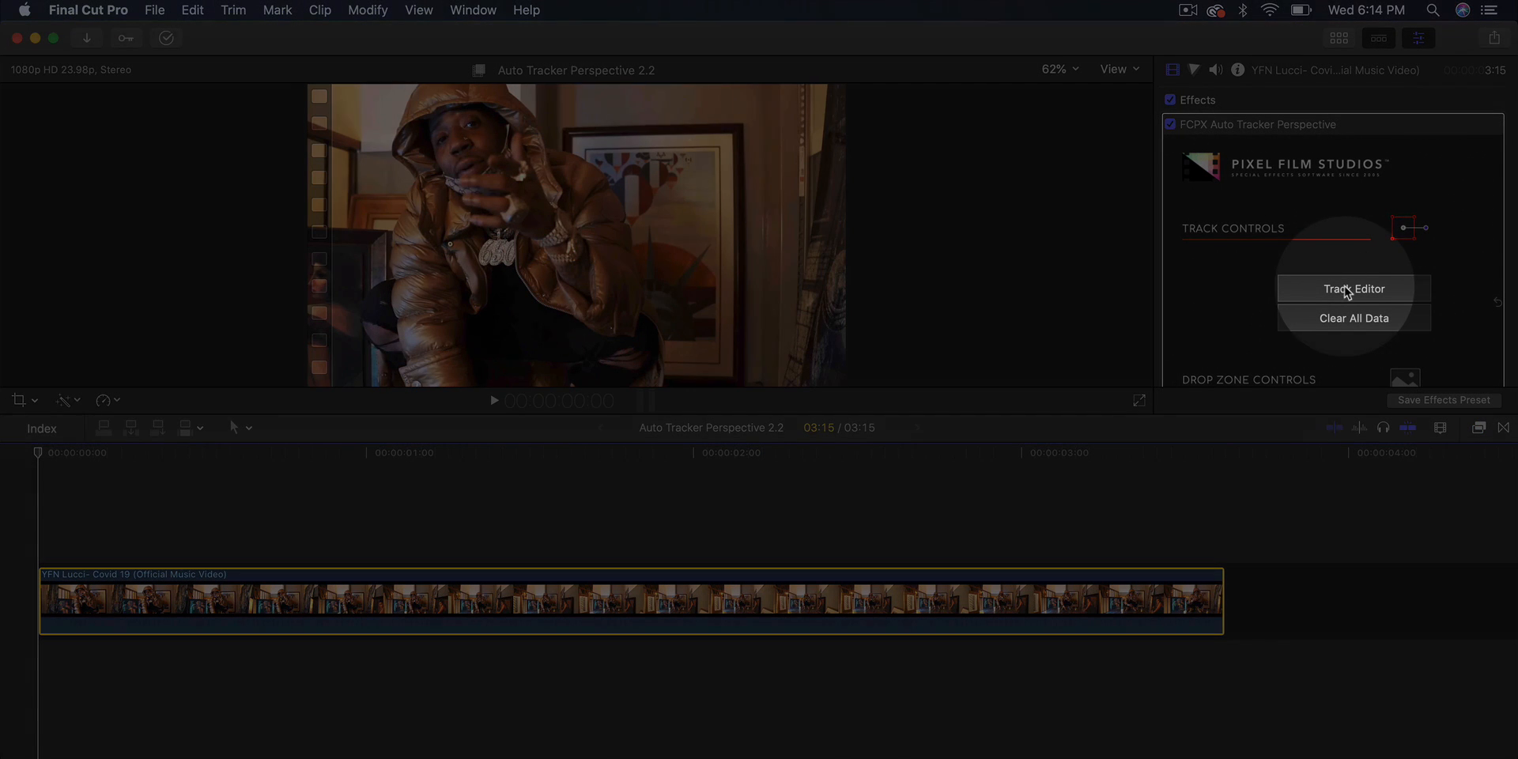
pyautogui.click(1350, 288)
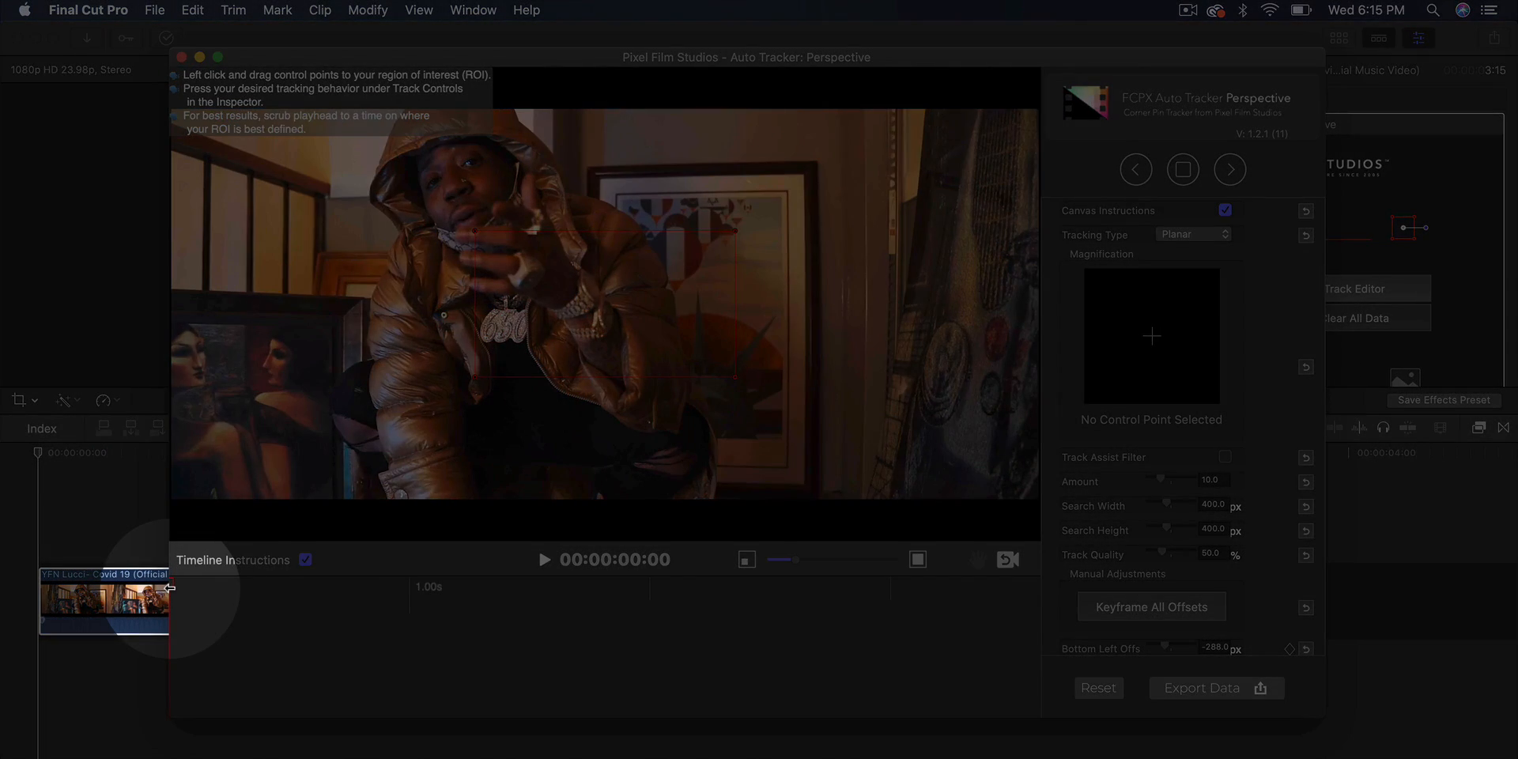
# - At 00:00:01:01, place the four tracking control points on the corners of the painting beside the seated man's cup
pyautogui.click(279, 585)
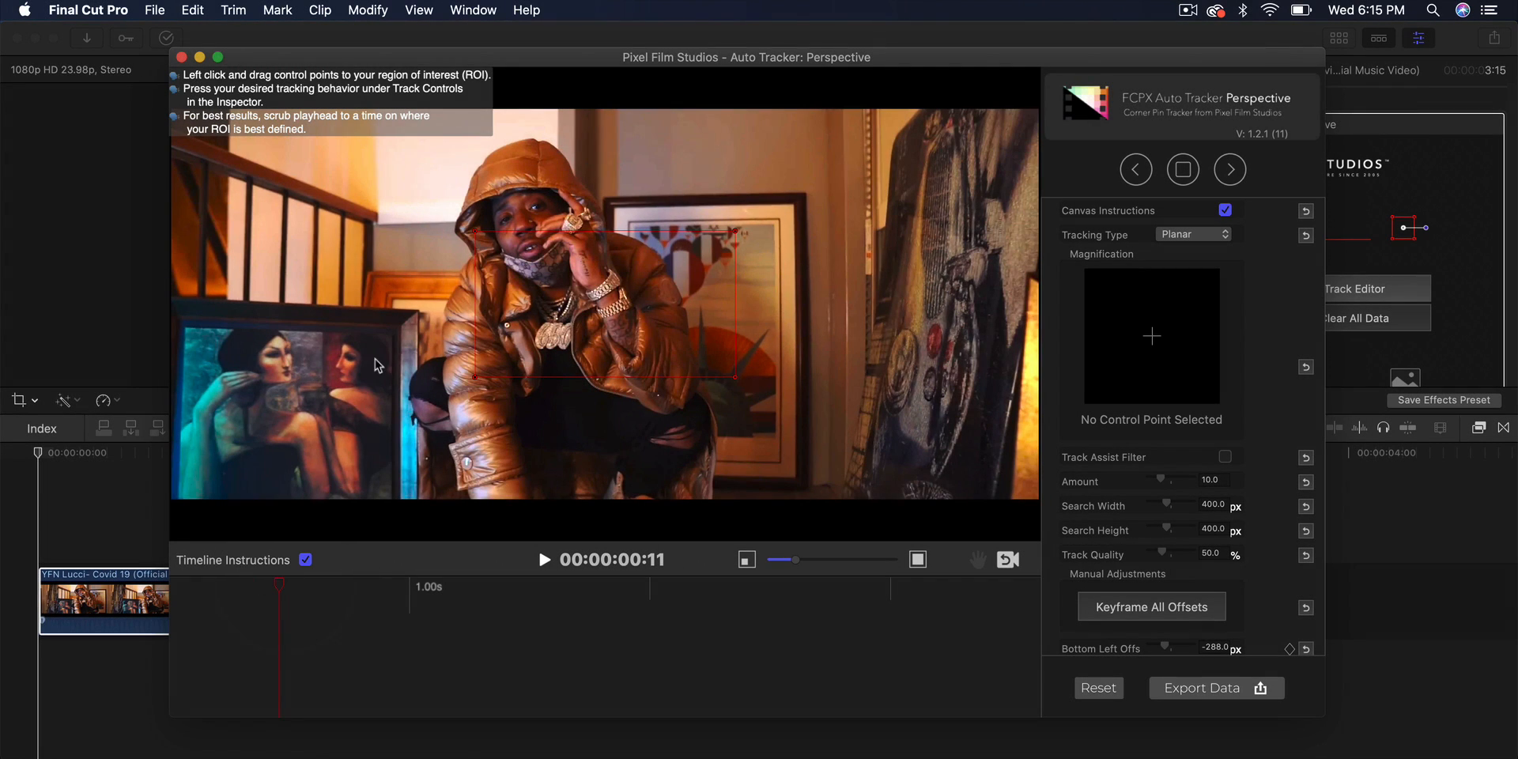
pyautogui.moveTo(285, 586); pyautogui.dragTo(423, 590)
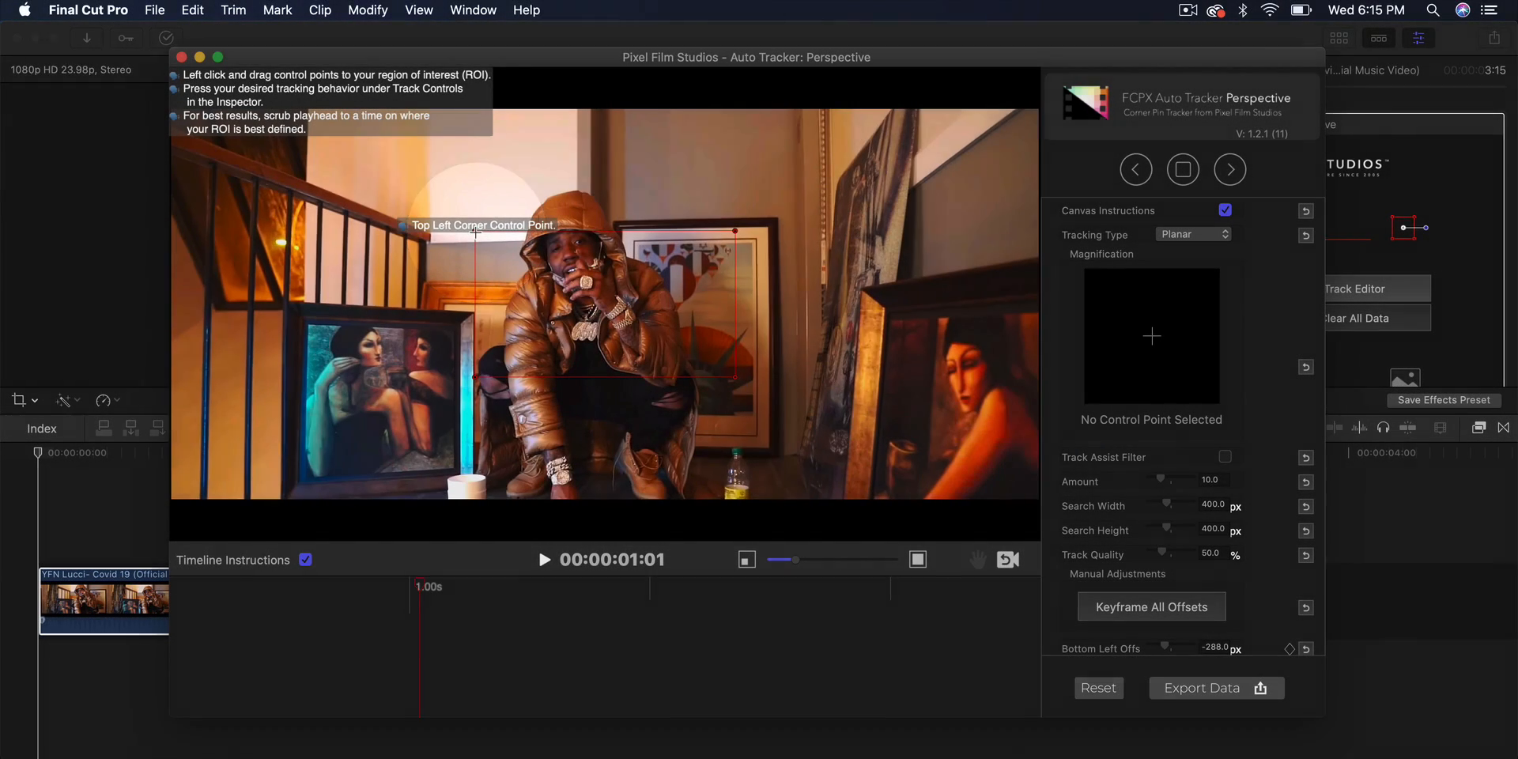
pyautogui.moveTo(474, 231); pyautogui.dragTo(309, 324)
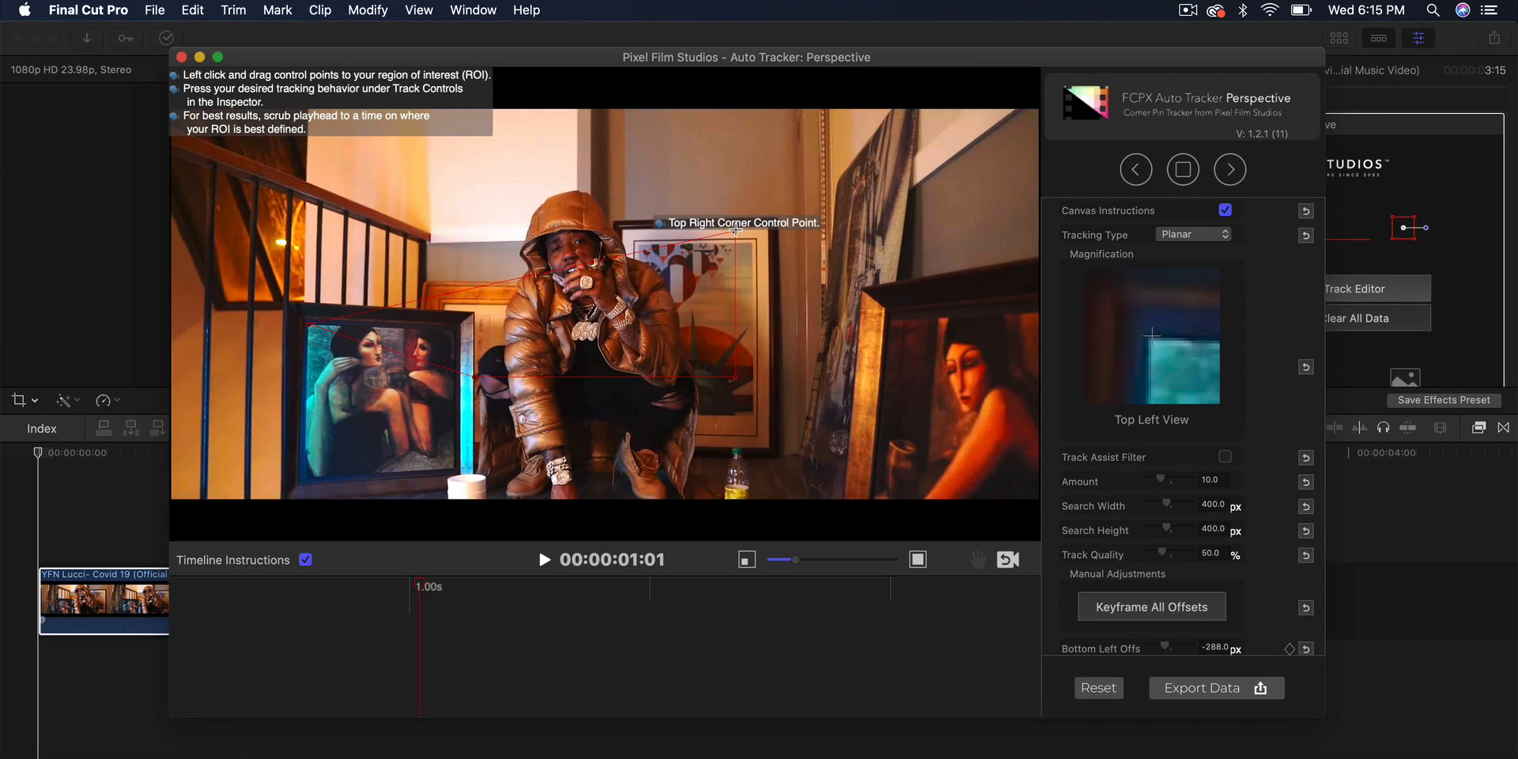
pyautogui.moveTo(735, 229)
pyautogui.mouseDown()
pyautogui.moveTo(514, 288)
pyautogui.moveTo(456, 335)
pyautogui.mouseUp()
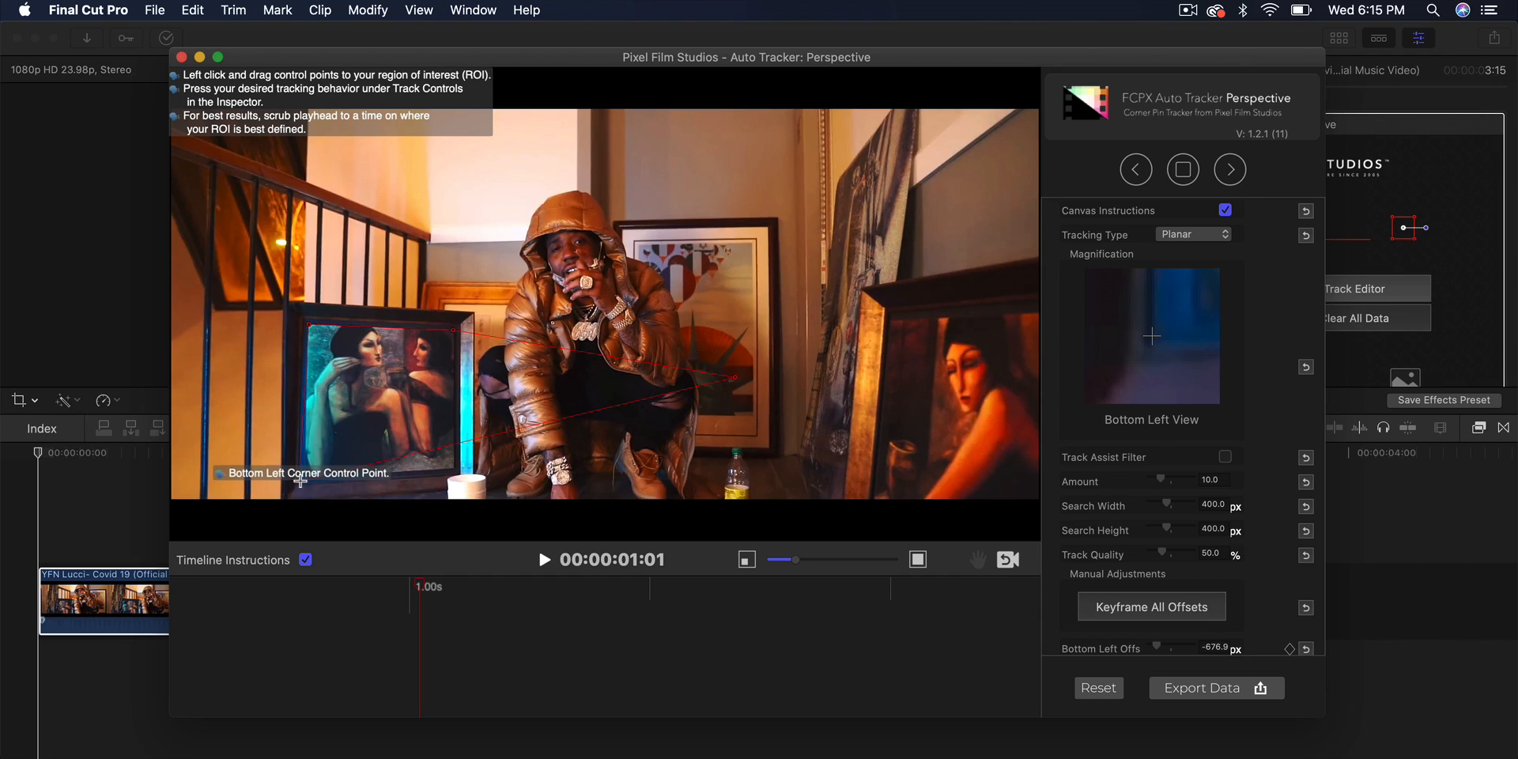
pyautogui.moveTo(296, 478); pyautogui.dragTo(305, 478)
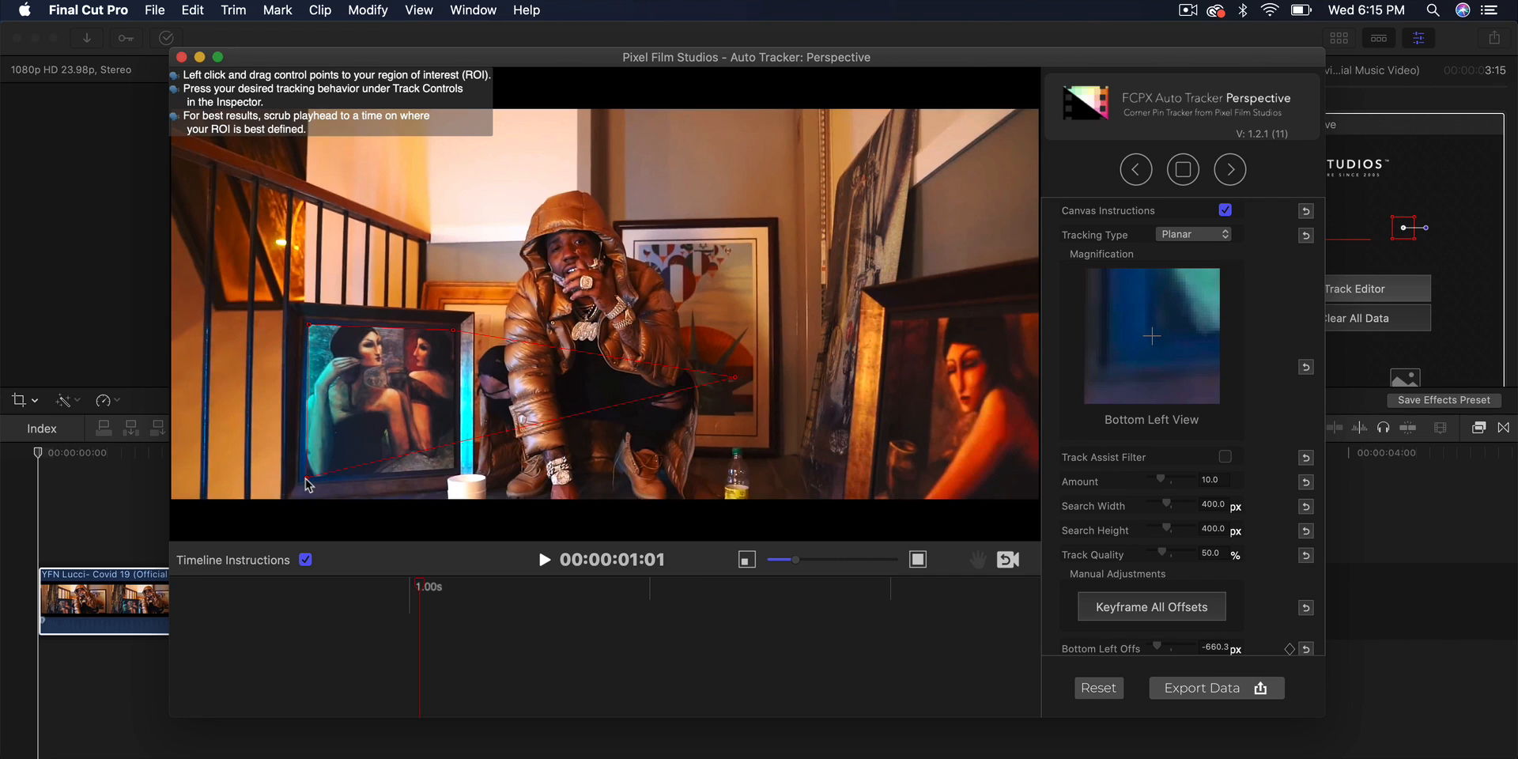
pyautogui.click(308, 325)
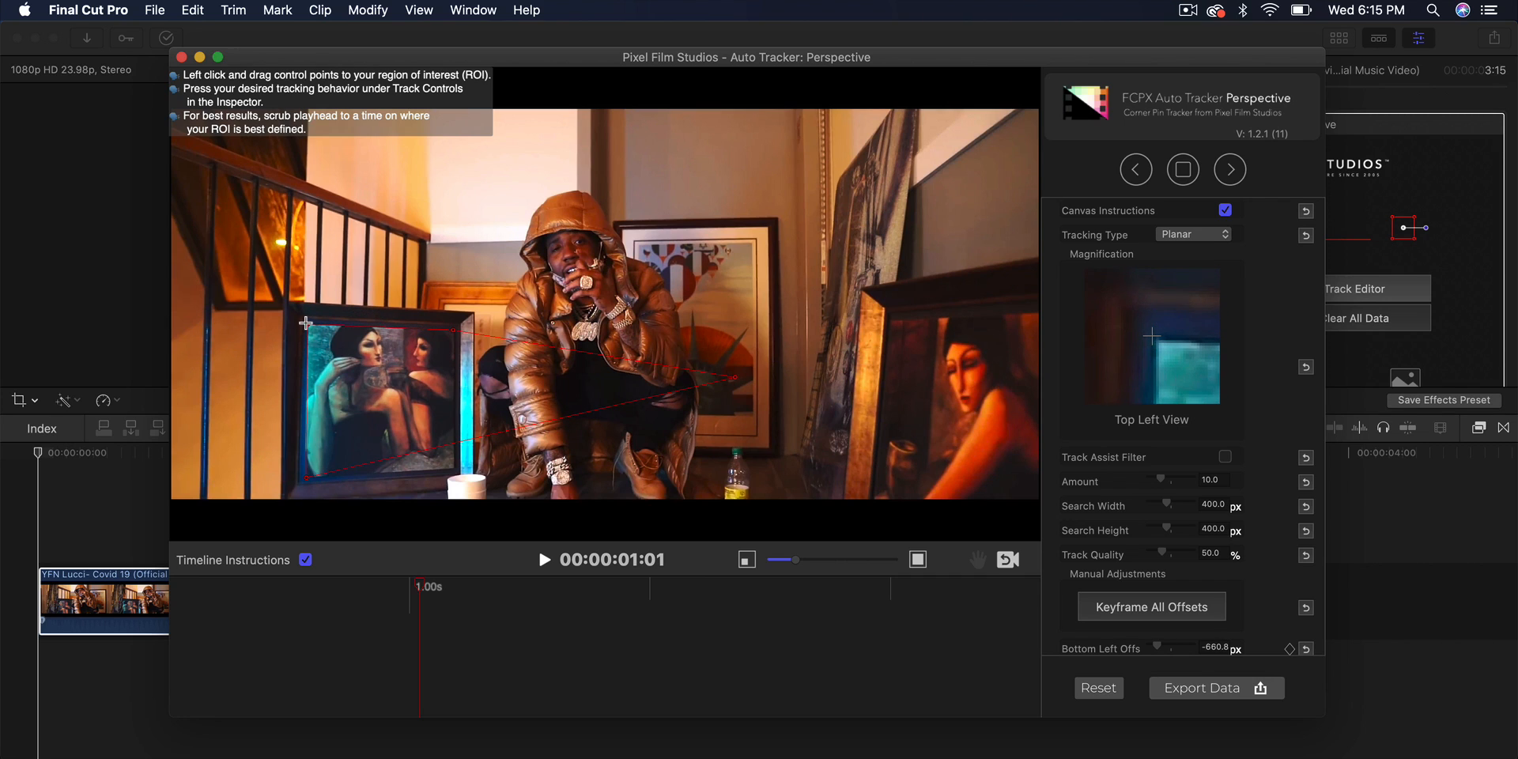
pyautogui.moveTo(733, 376); pyautogui.dragTo(453, 468)
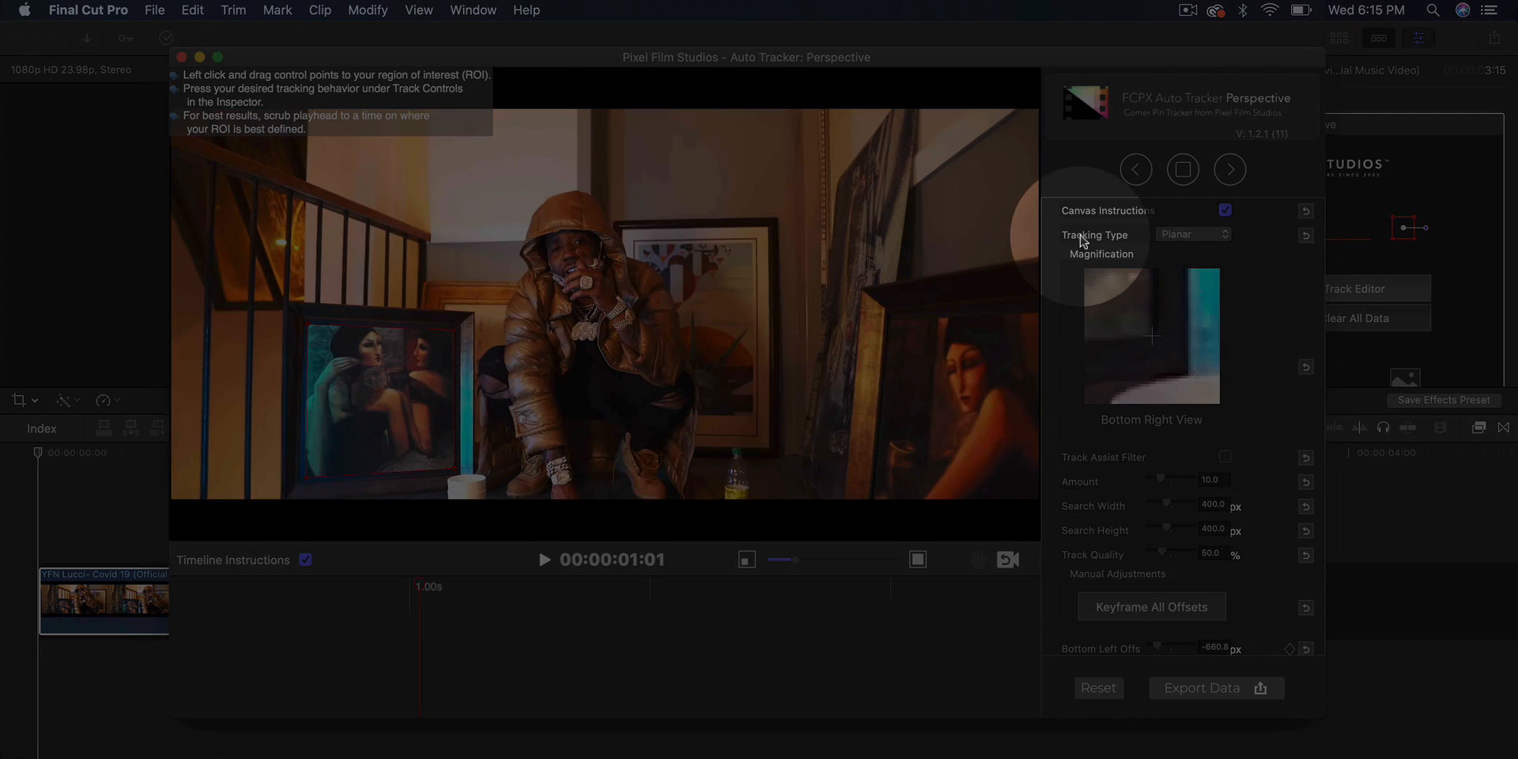
# - Try the Corner Pin tracking type and switch back to Planar
pyautogui.click(1182, 235)
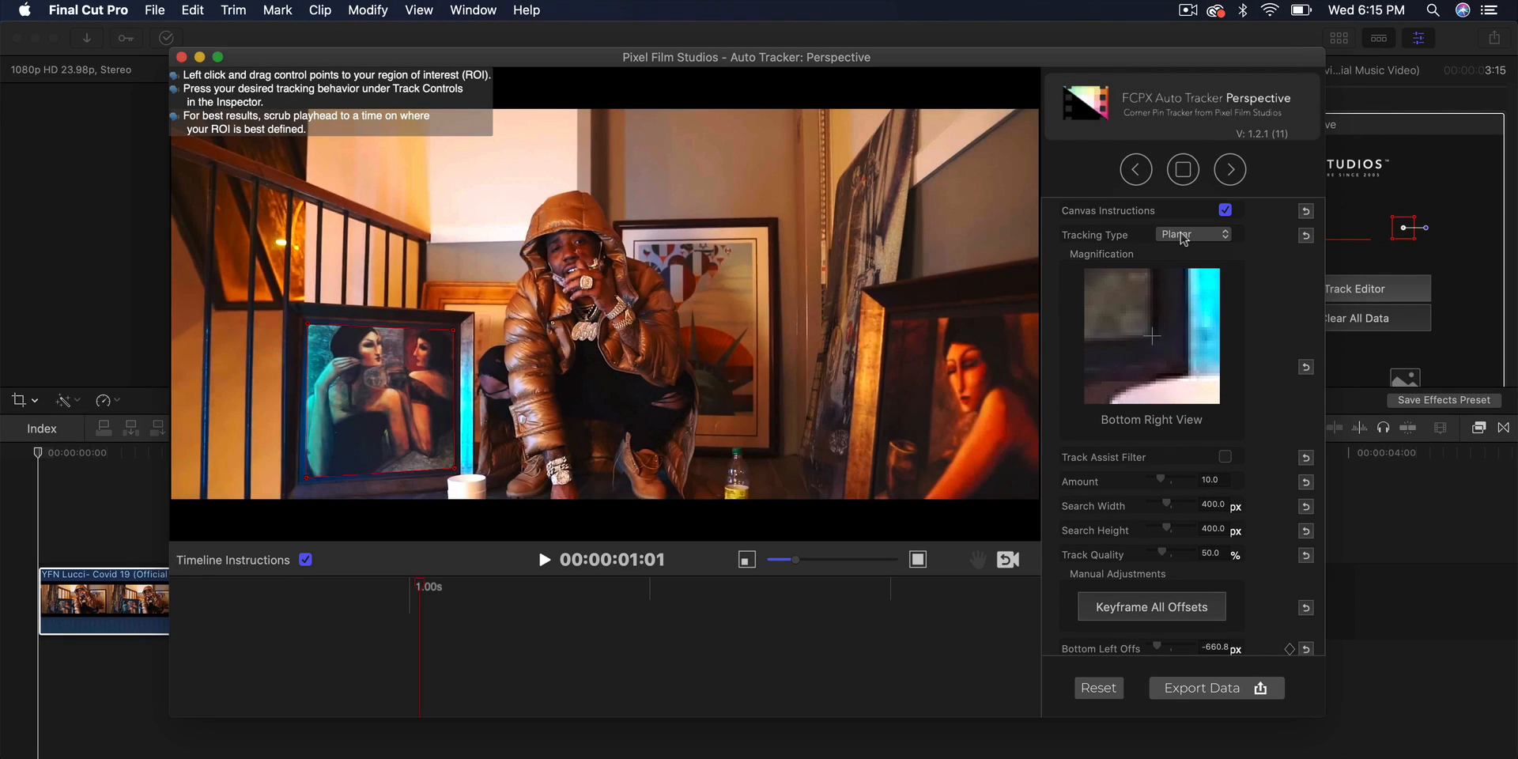
pyautogui.click(1186, 247)
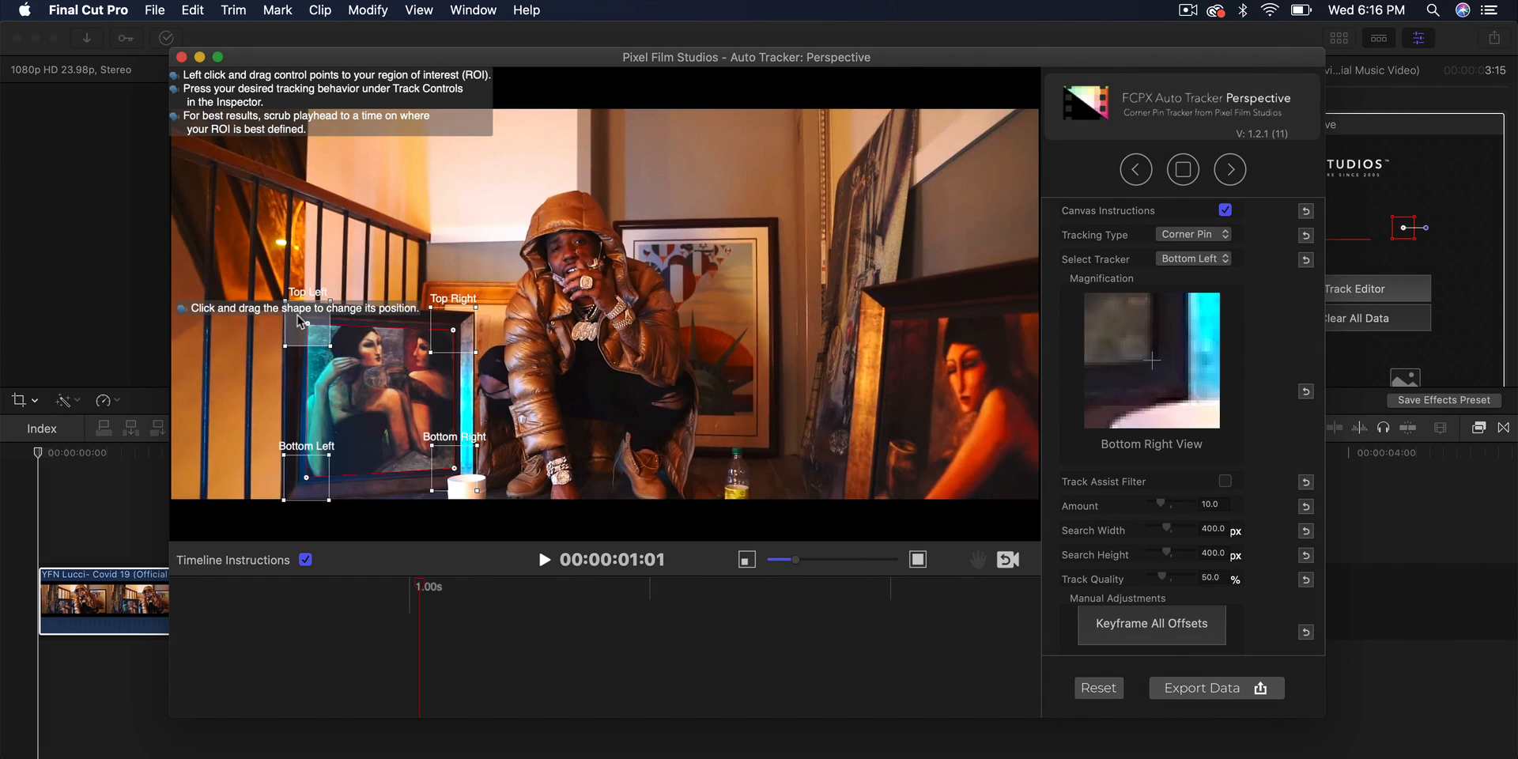
pyautogui.click(1192, 235)
pyautogui.click(1178, 220)
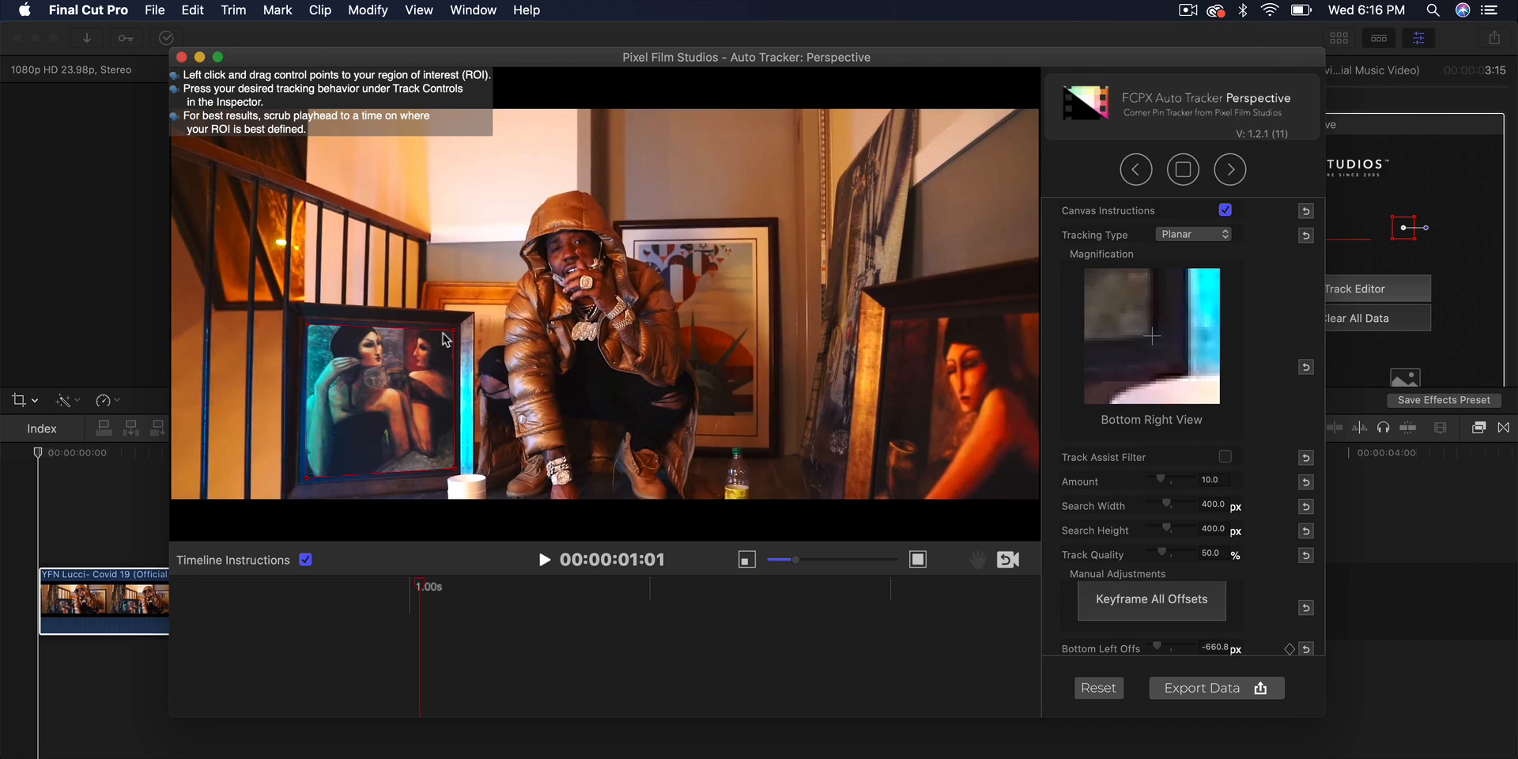
# - Enable the Track Assist Filter with an amount of 27.17 and set the track quality to 86.33%
pyautogui.scroll(-5, 1261, 322)
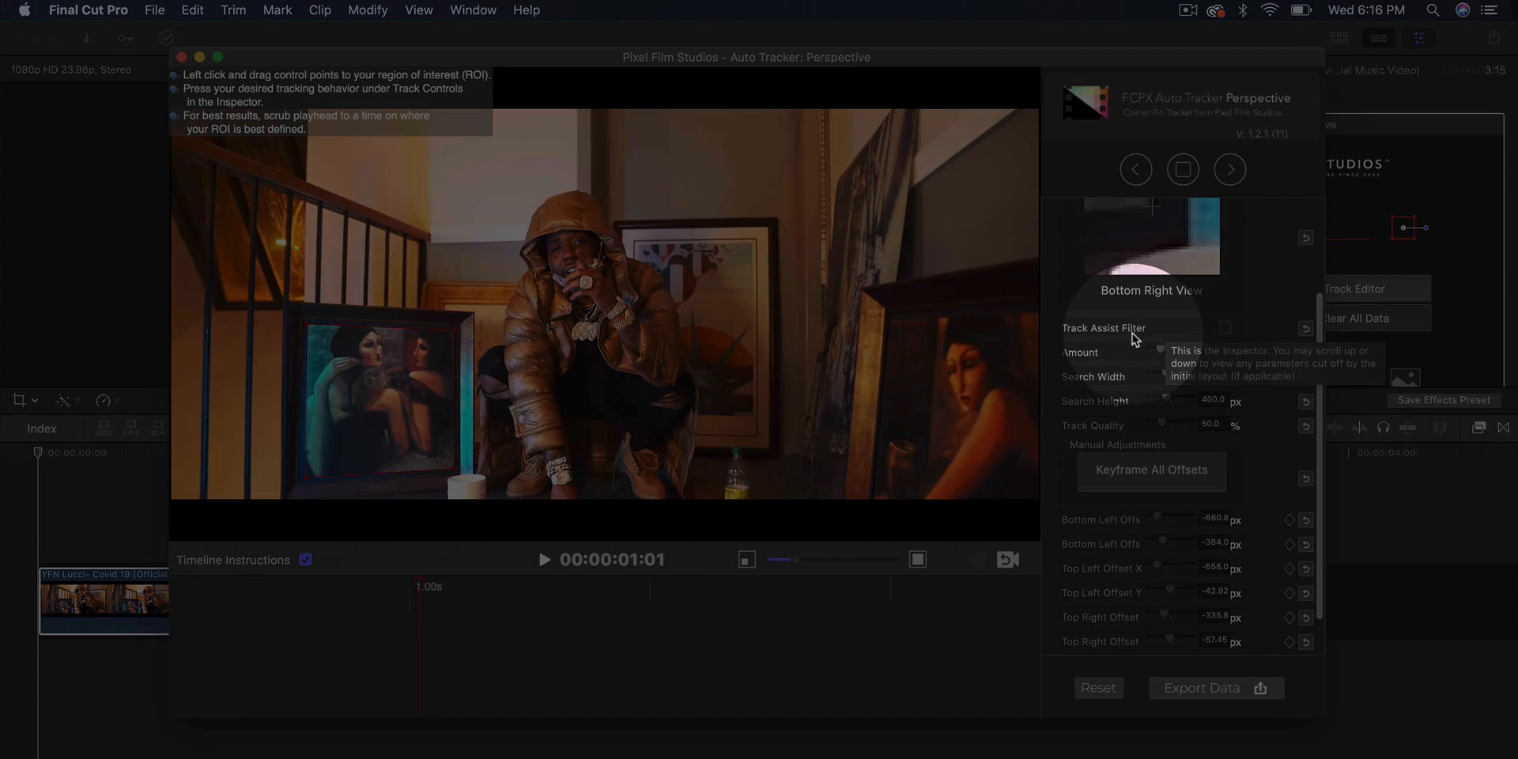
pyautogui.click(1225, 327)
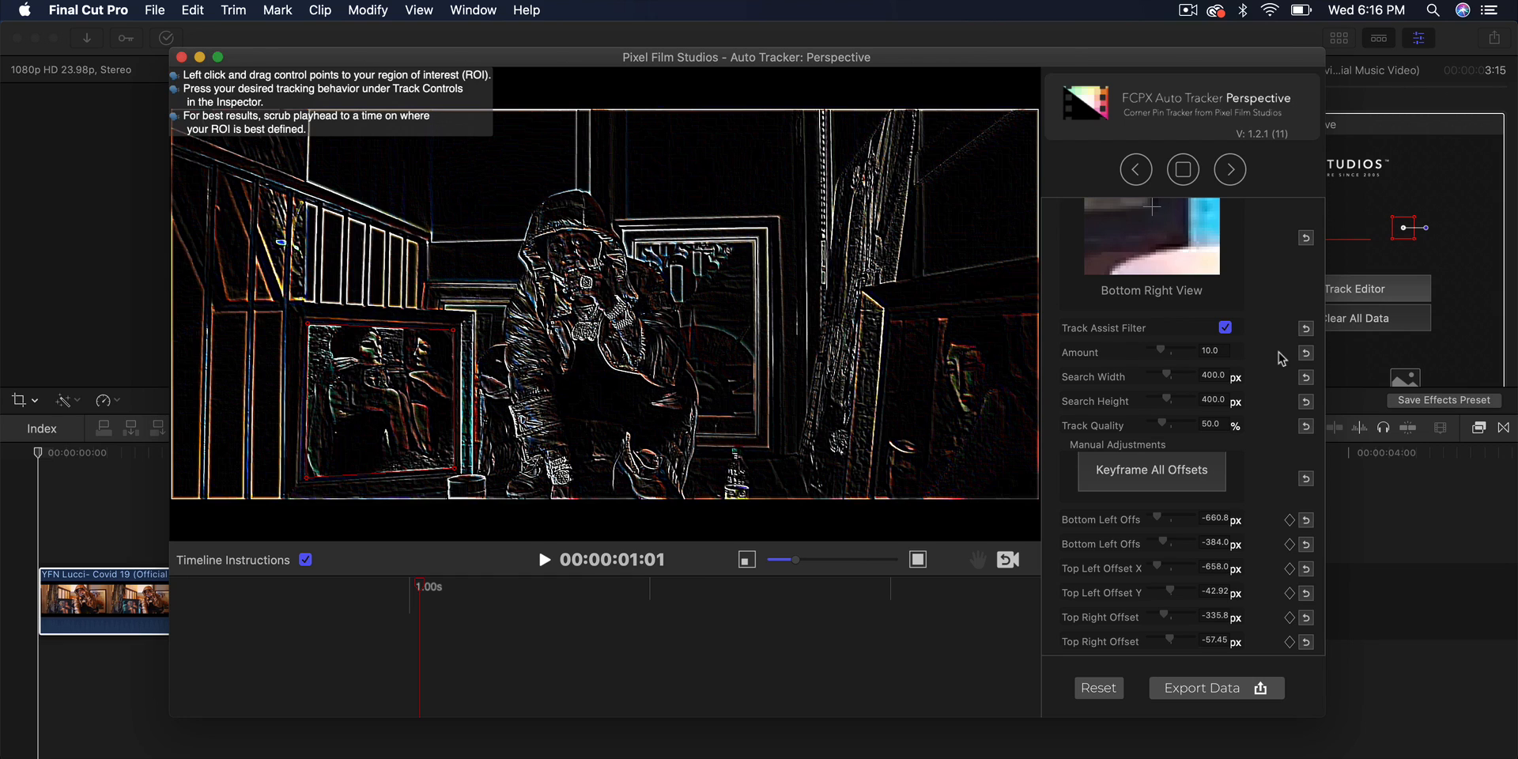
pyautogui.click(1178, 350)
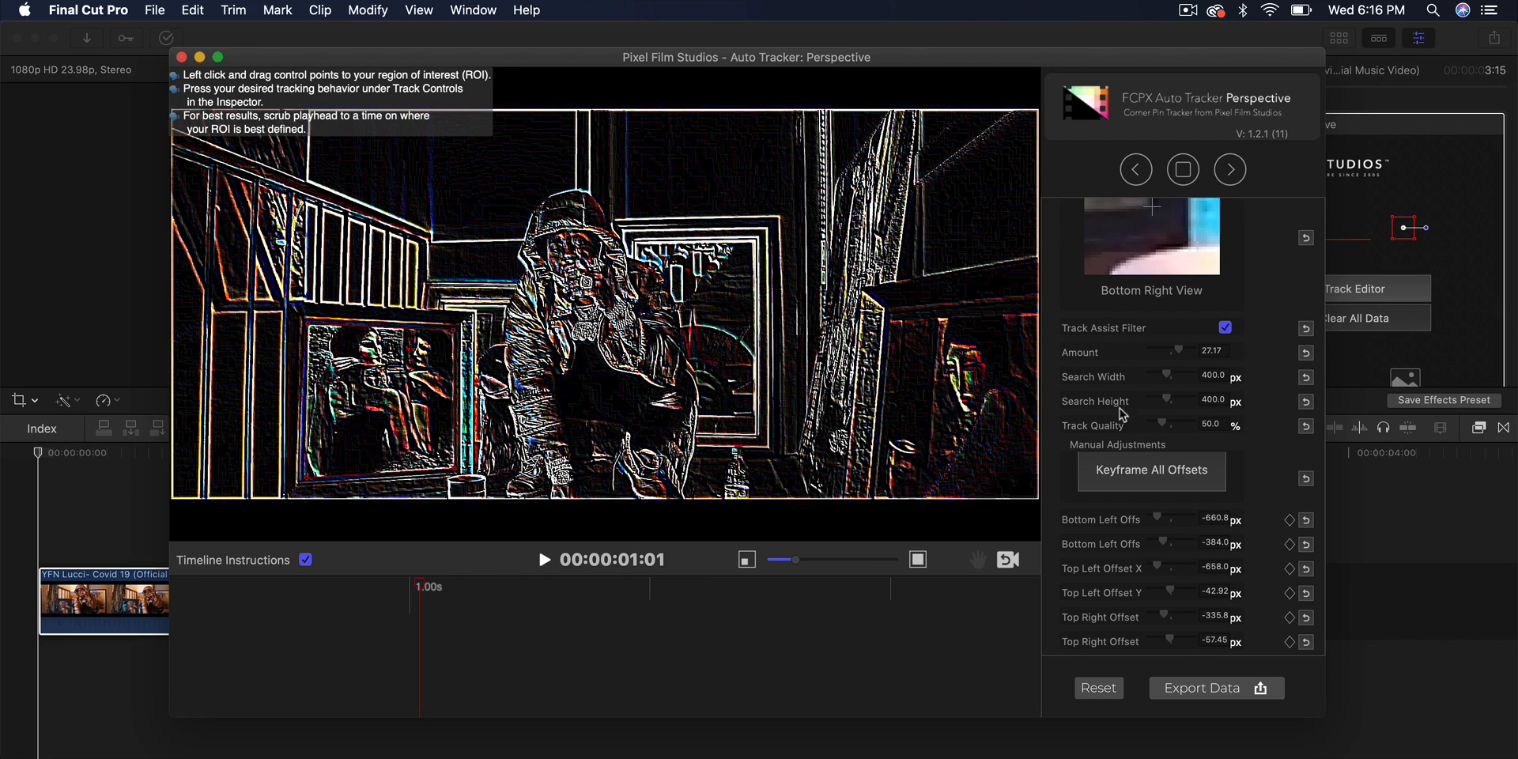
pyautogui.scroll(-3, 1169, 419)
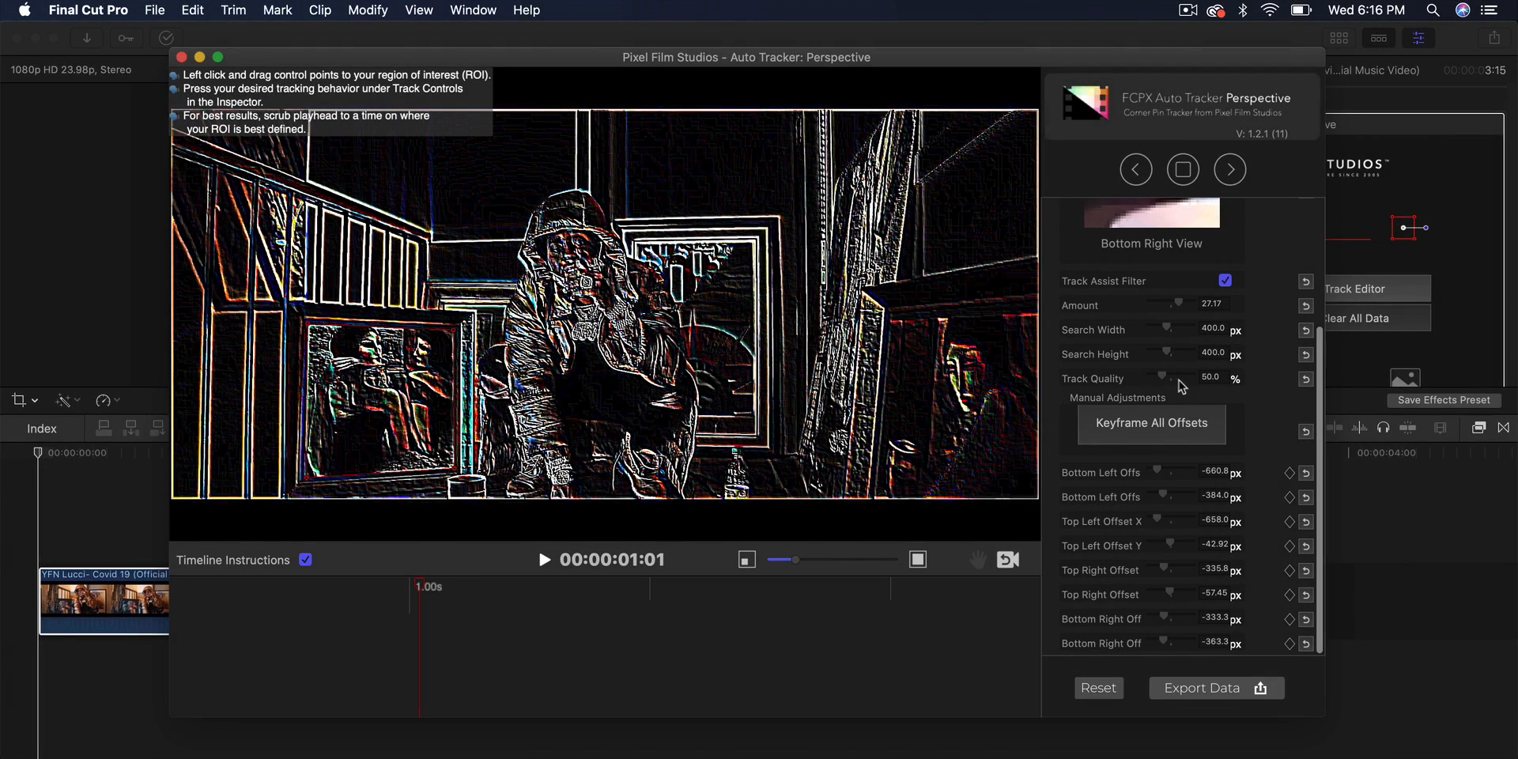
pyautogui.moveTo(1162, 376); pyautogui.dragTo(1183, 378)
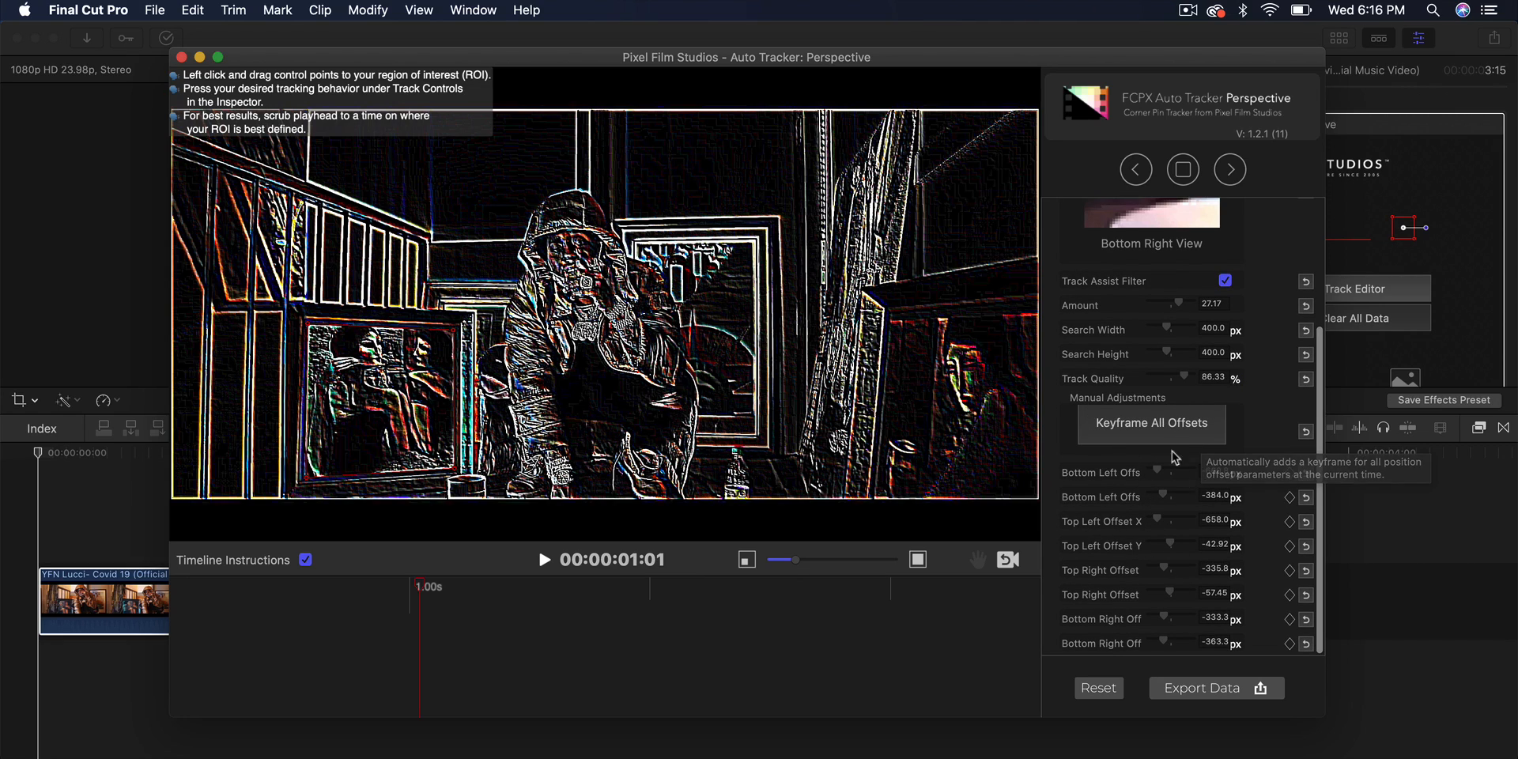
# - Track the painting forward to the end of the clip and turn off the Track Assist Filter
pyautogui.scroll(5, 1233, 261)
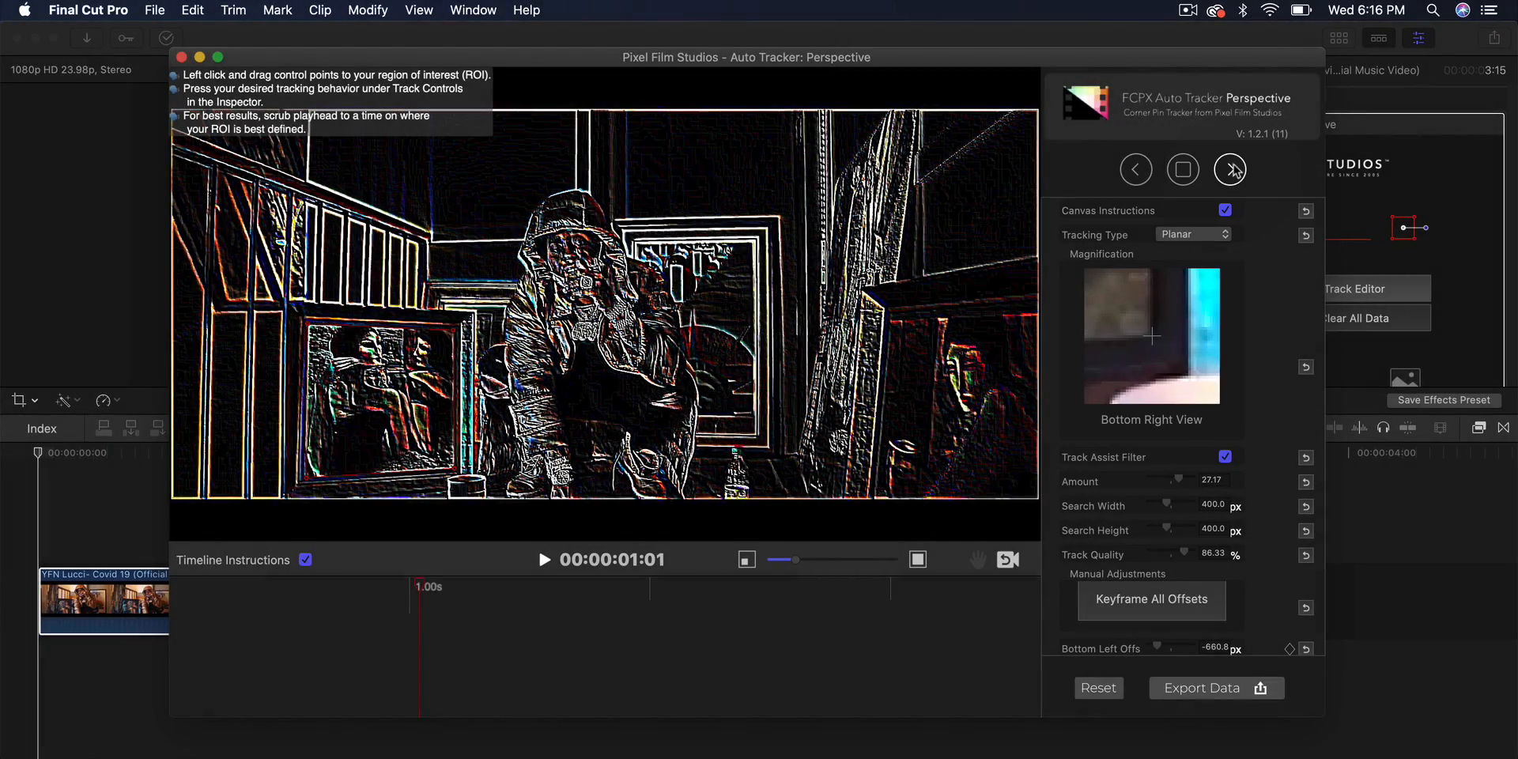
pyautogui.click(1231, 170)
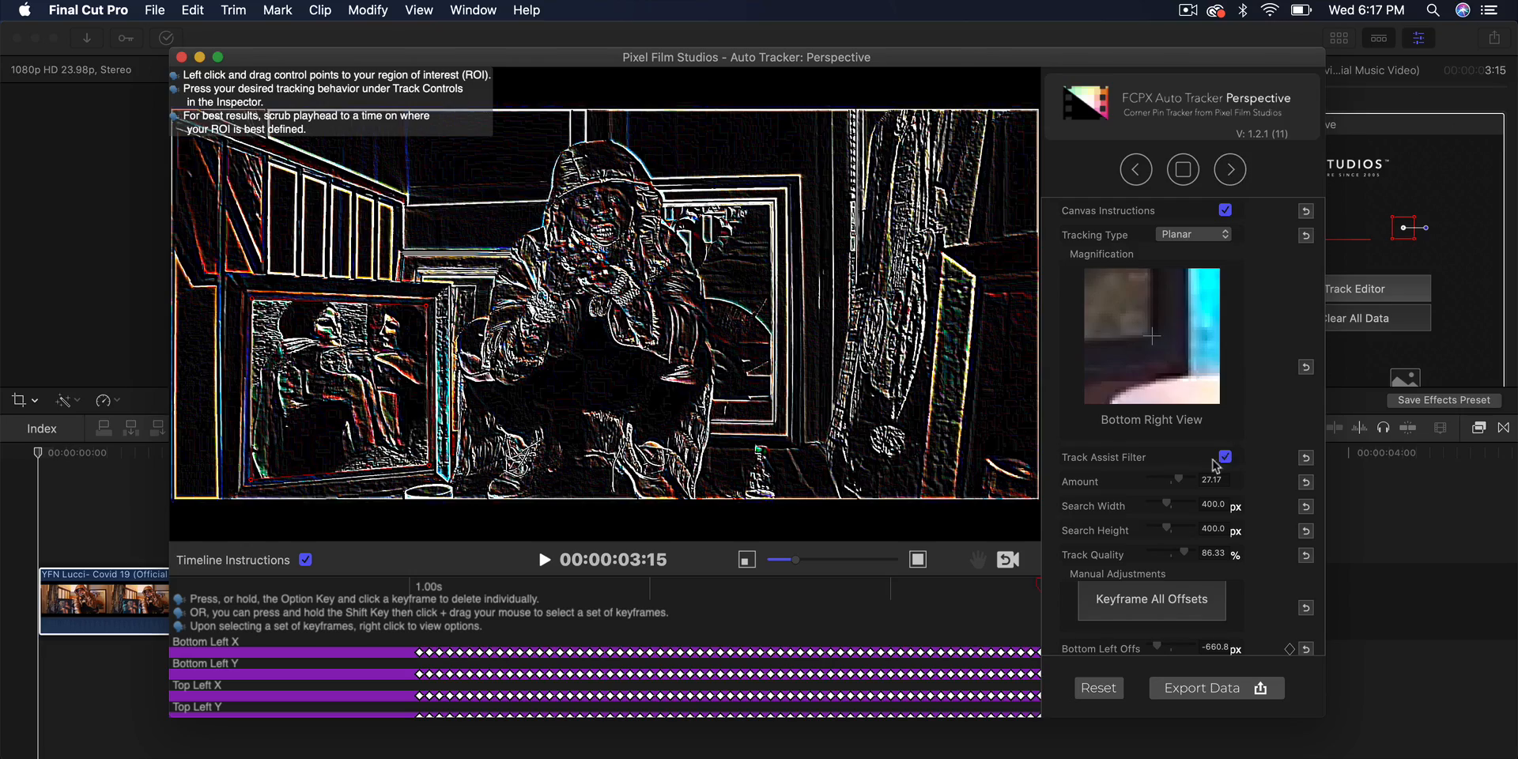
pyautogui.click(1225, 456)
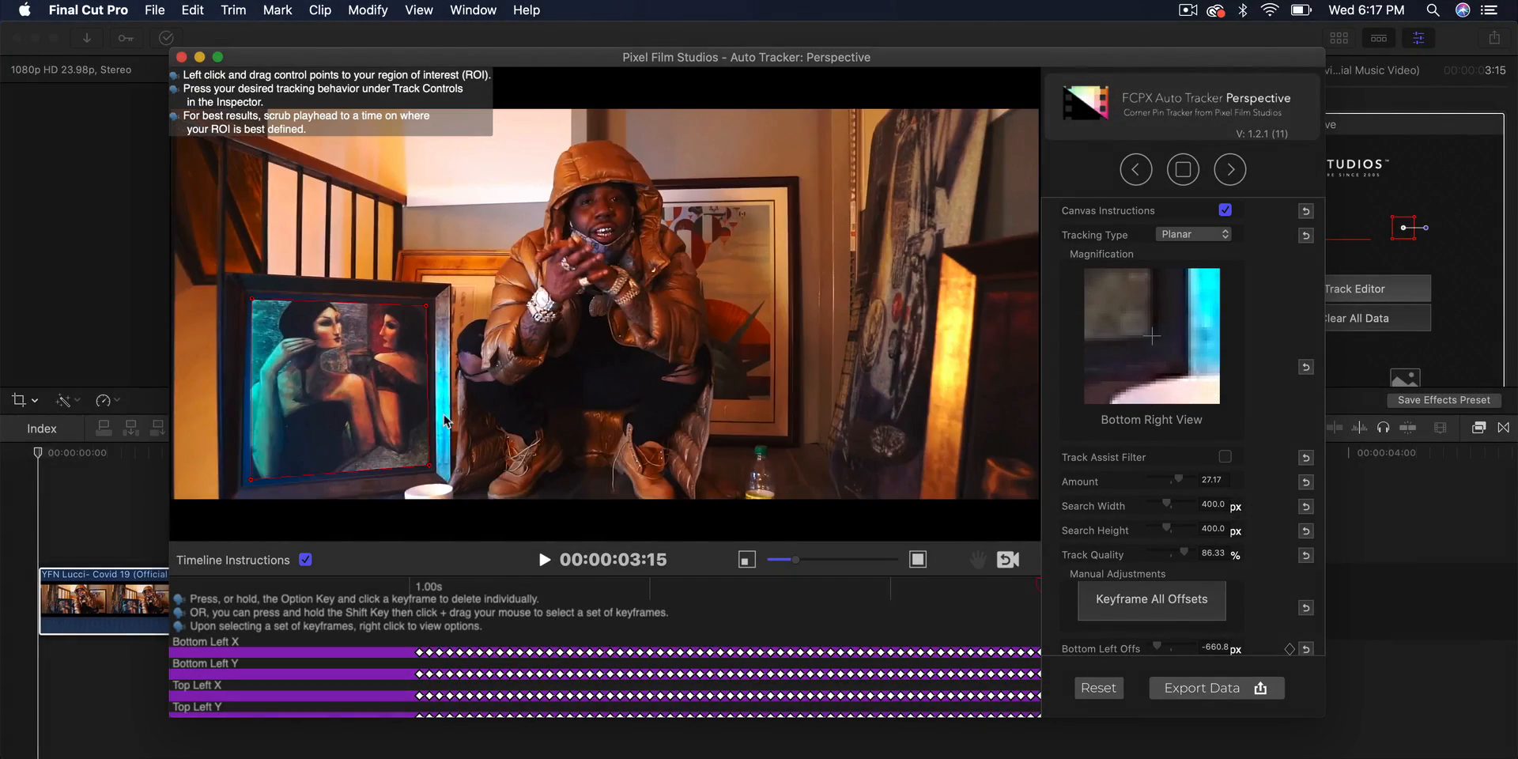
# - Return the playhead to 00:00:01:01 and track the painting backward to the start of the clip
pyautogui.click(1001, 586)
pyautogui.moveTo(987, 589); pyautogui.dragTo(423, 586)
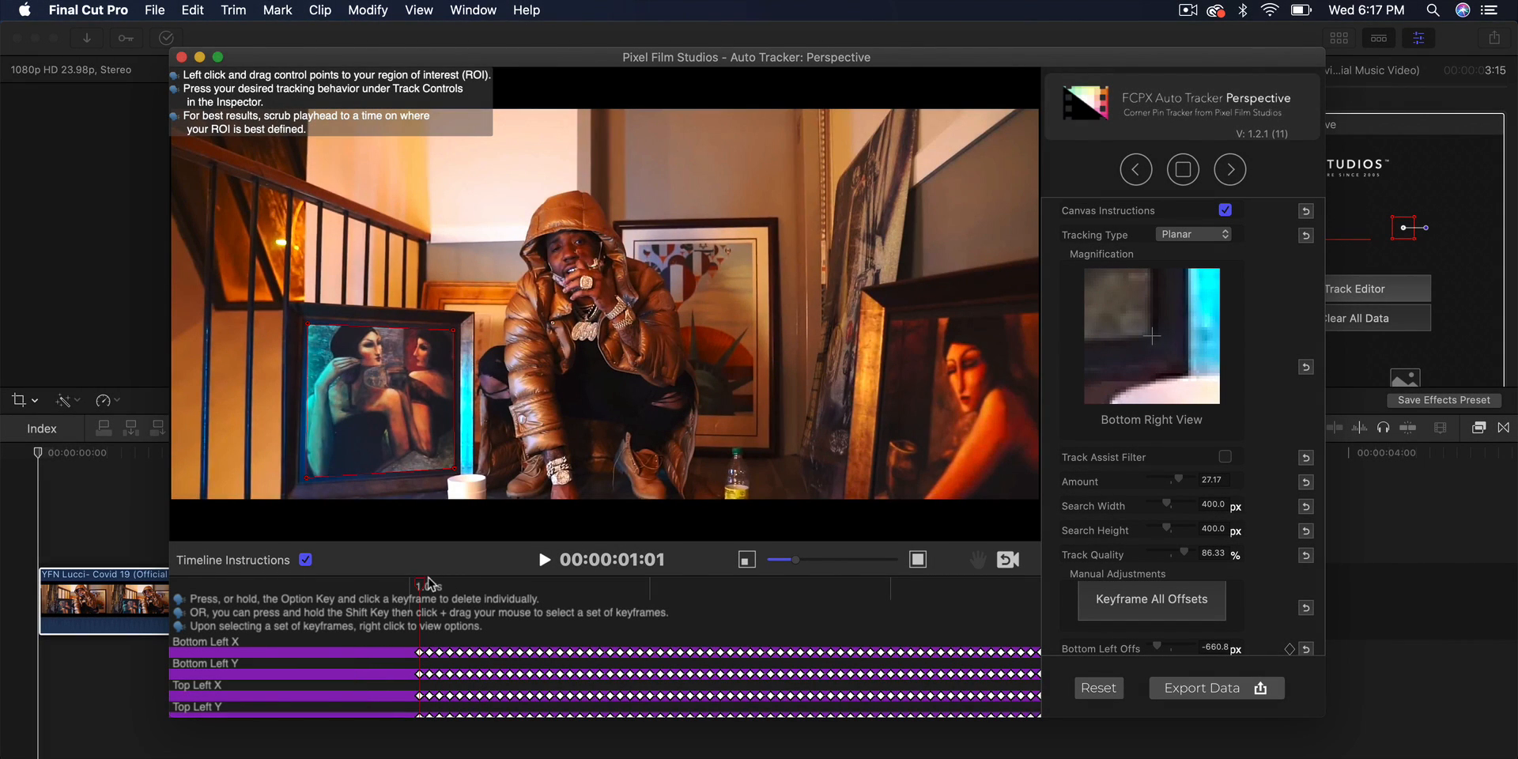
pyautogui.moveTo(423, 586)
pyautogui.mouseDown()
pyautogui.moveTo(249, 601)
pyautogui.moveTo(425, 590)
pyautogui.mouseUp()
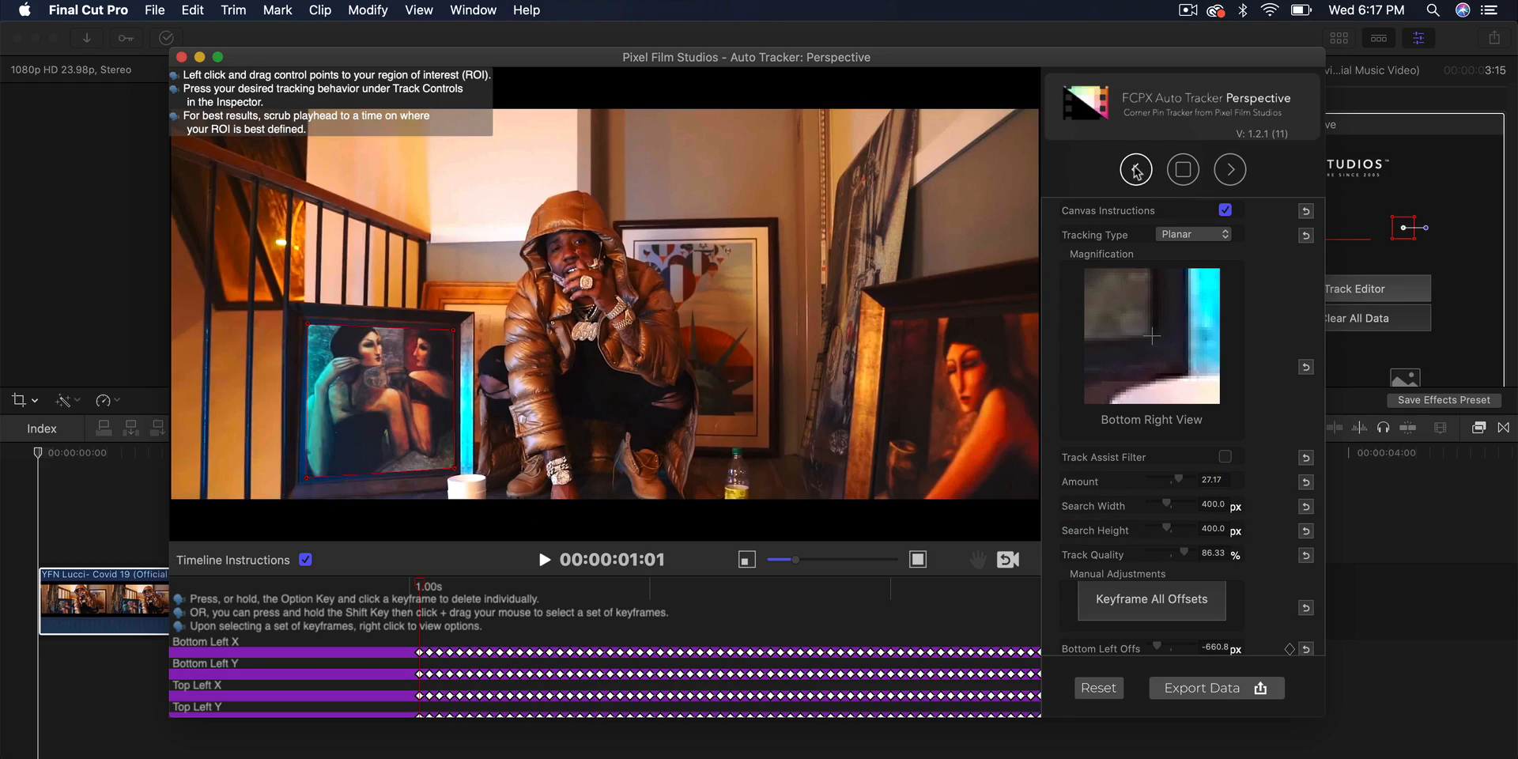
pyautogui.click(1135, 174)
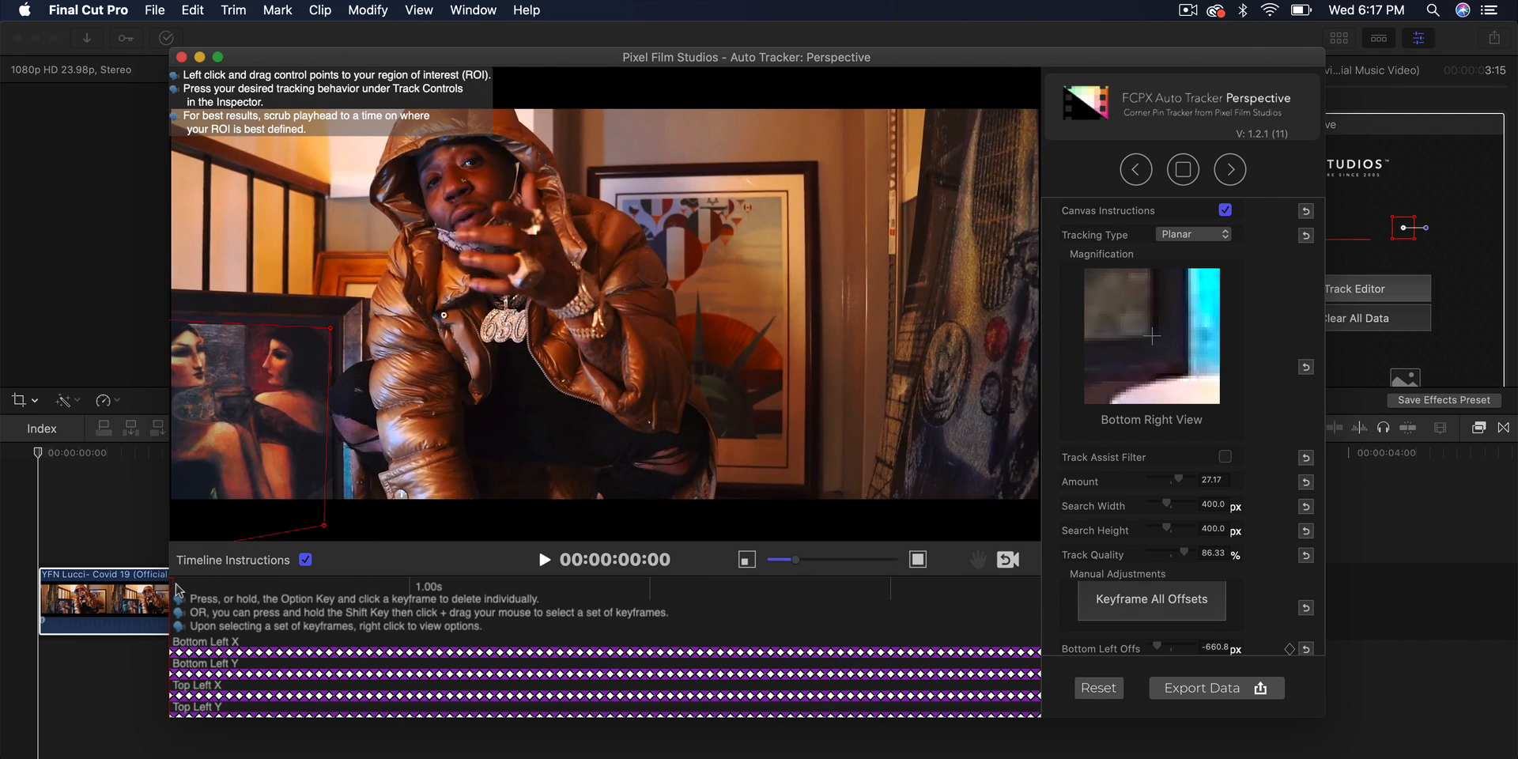
# - Check the track by scrubbing from the start to 00:00:01:16 and export the tracking data
pyautogui.moveTo(179, 588); pyautogui.dragTo(577, 586)
pyautogui.scroll(-5, 1239, 510)
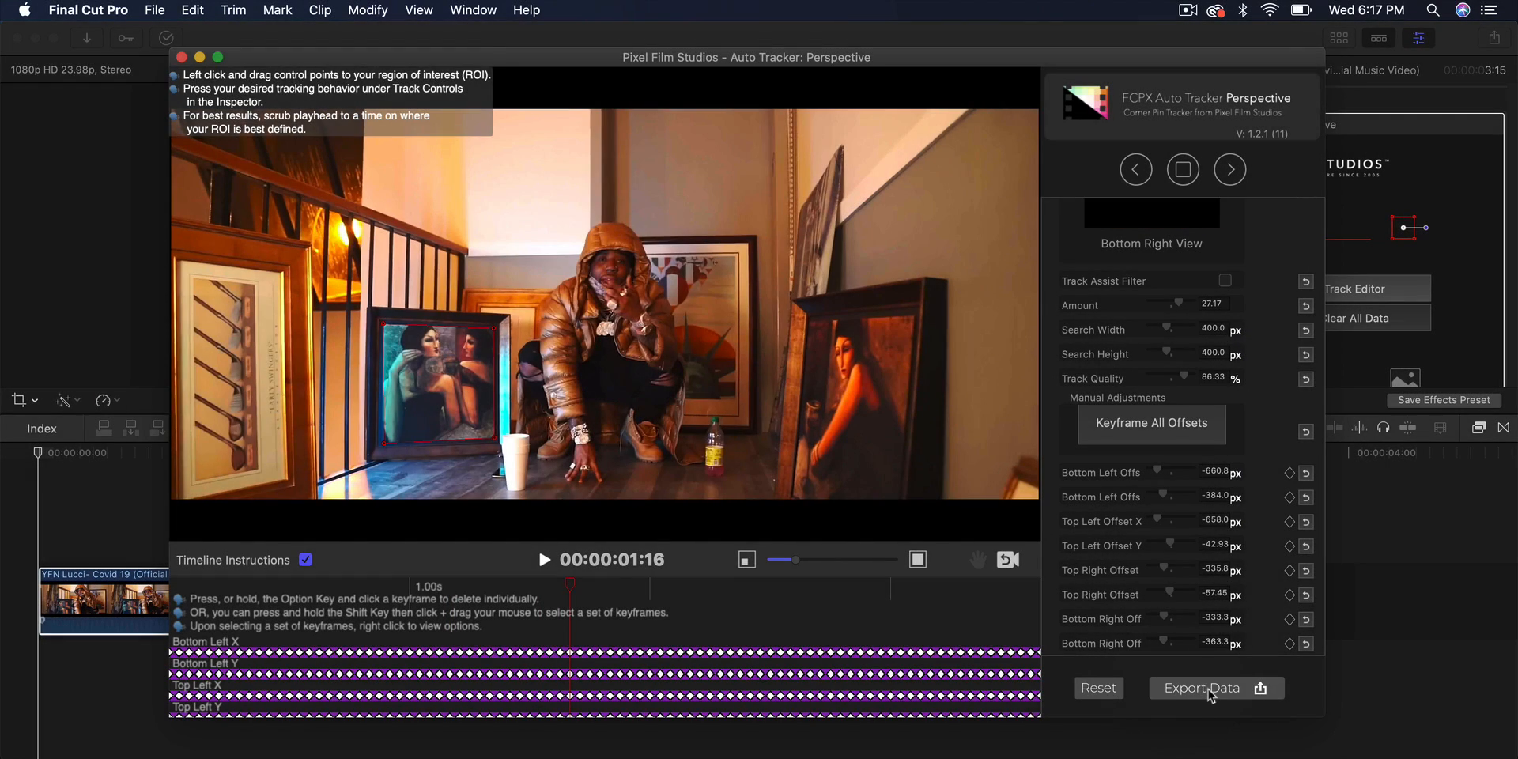
pyautogui.click(1208, 689)
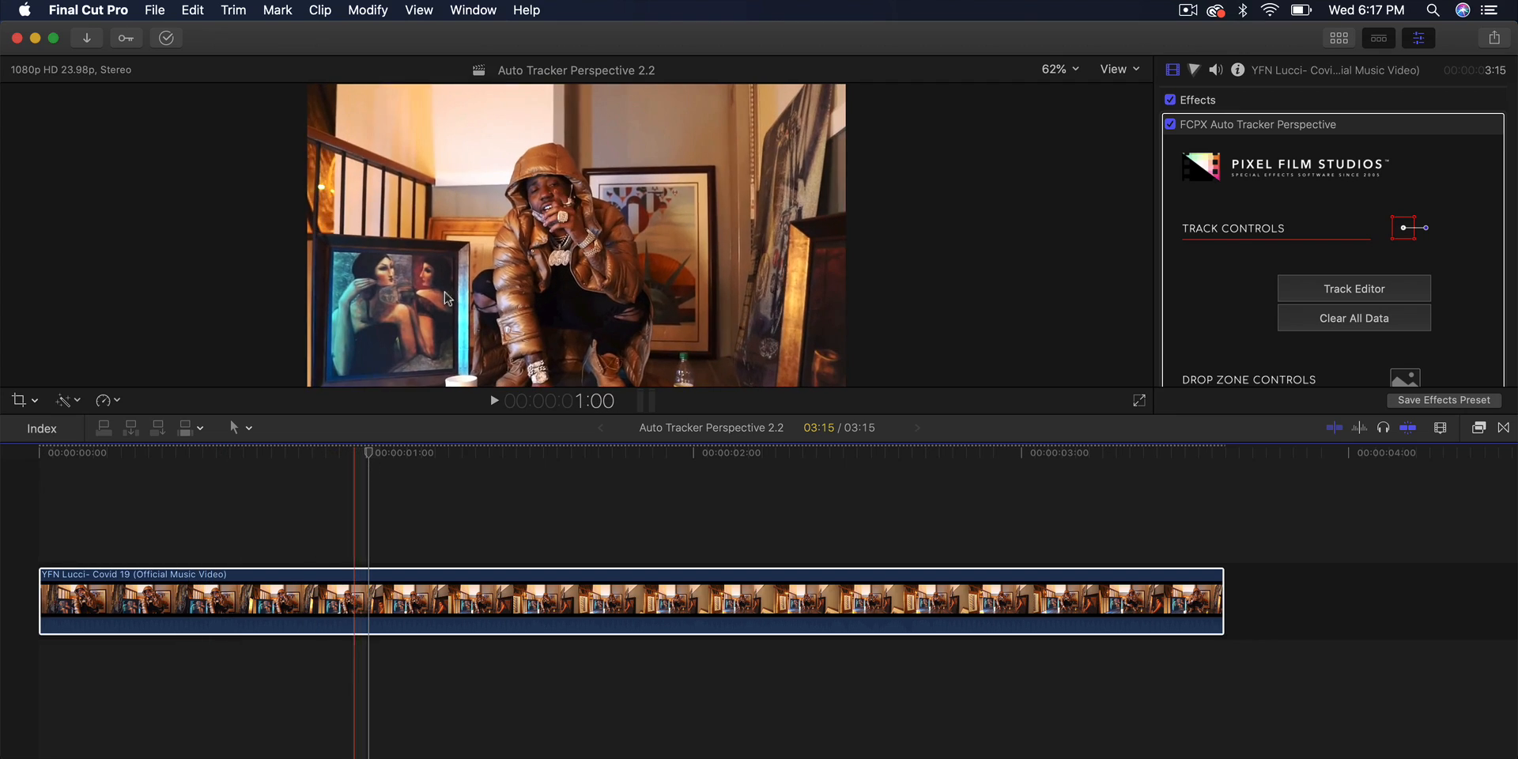
# - Turn on the effect's drop zone and scrub the timeline to 1:15 to check that it follows the painting
pyautogui.scroll(-5, 1243, 257)
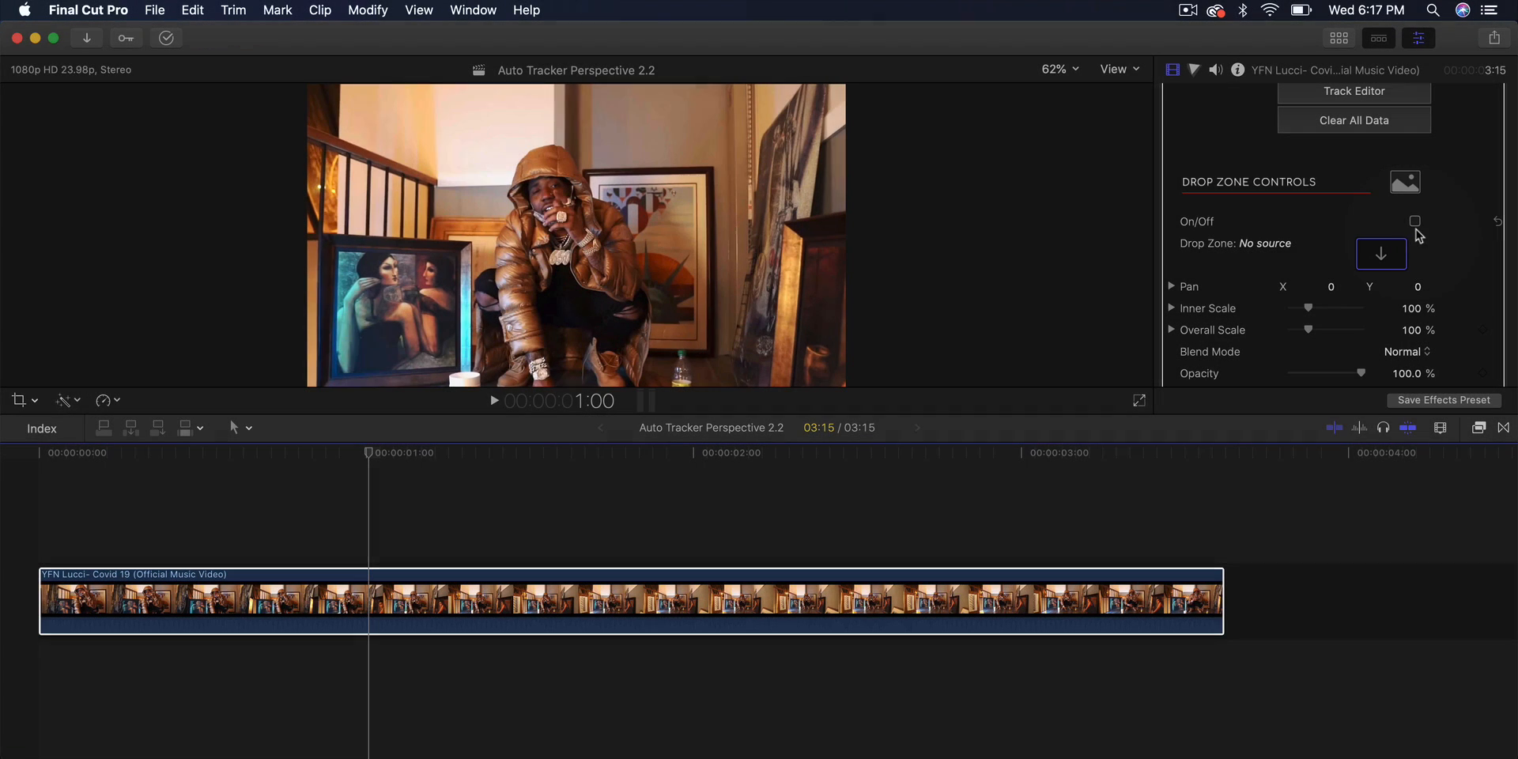
pyautogui.click(1414, 221)
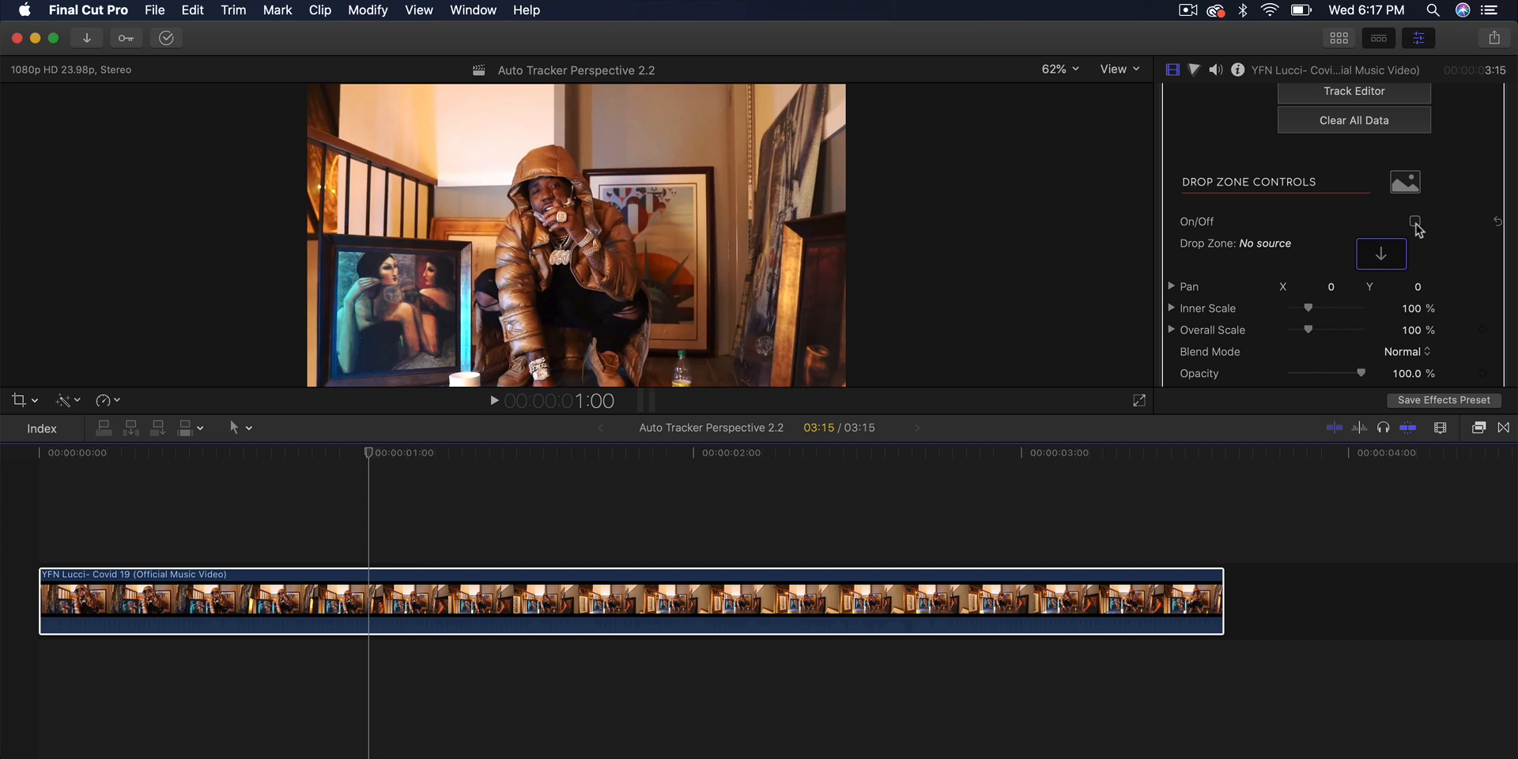
pyautogui.click(1414, 221)
pyautogui.click(259, 452)
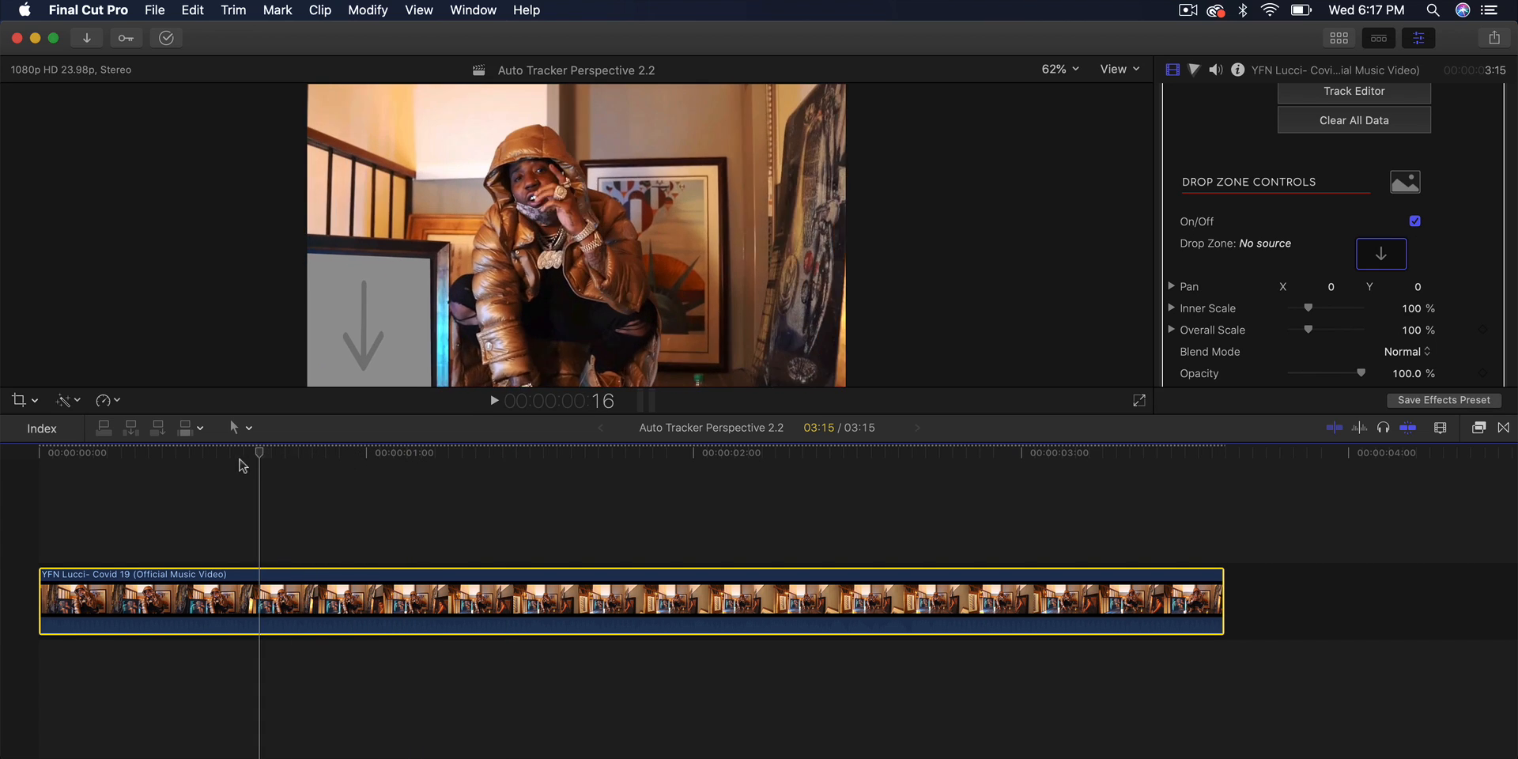
pyautogui.moveTo(240, 459); pyautogui.dragTo(575, 454)
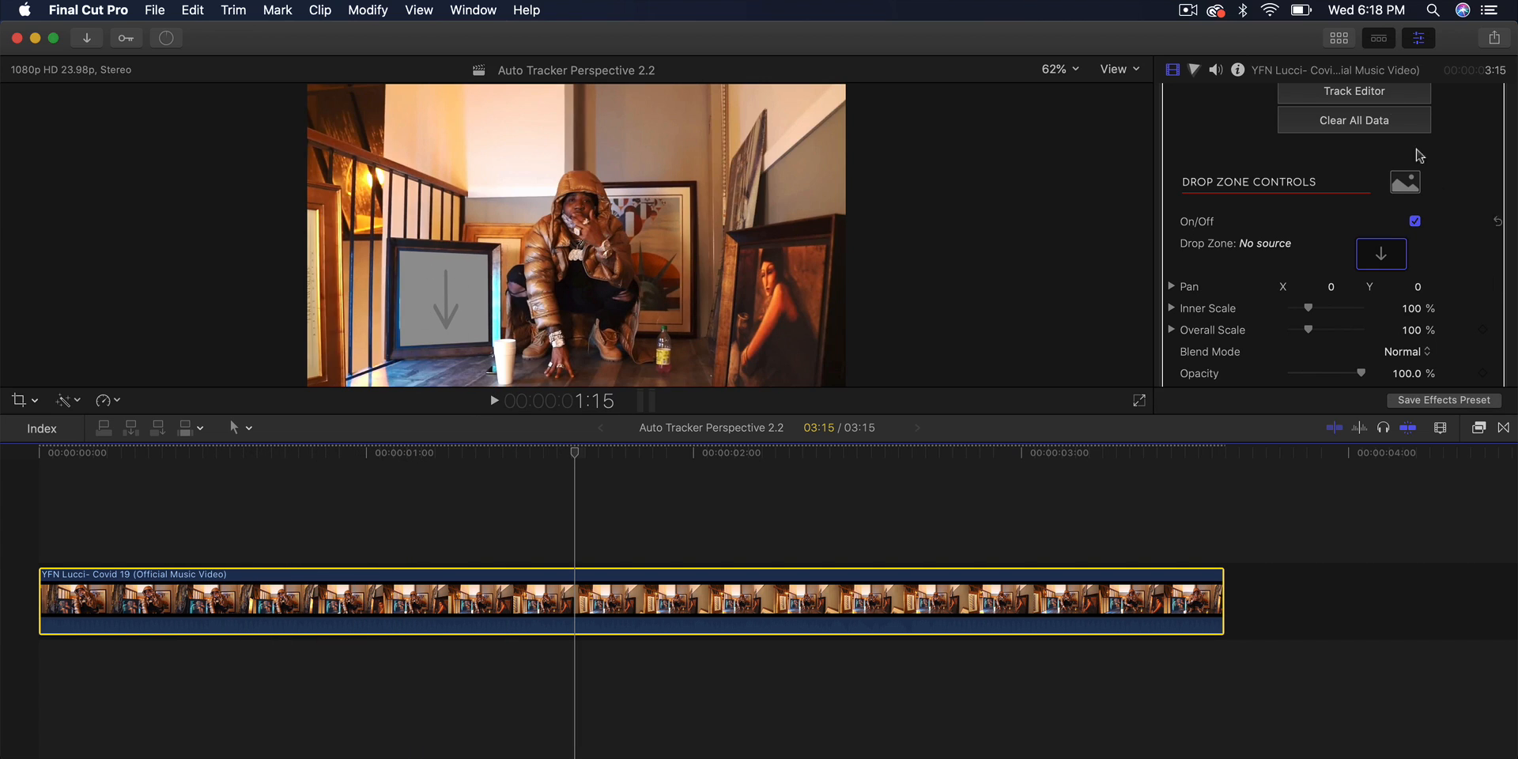
# - Apply the "original" image from the media browser as the clip's drop zone source and play the clip to 1:15 to check it
pyautogui.click(1339, 38)
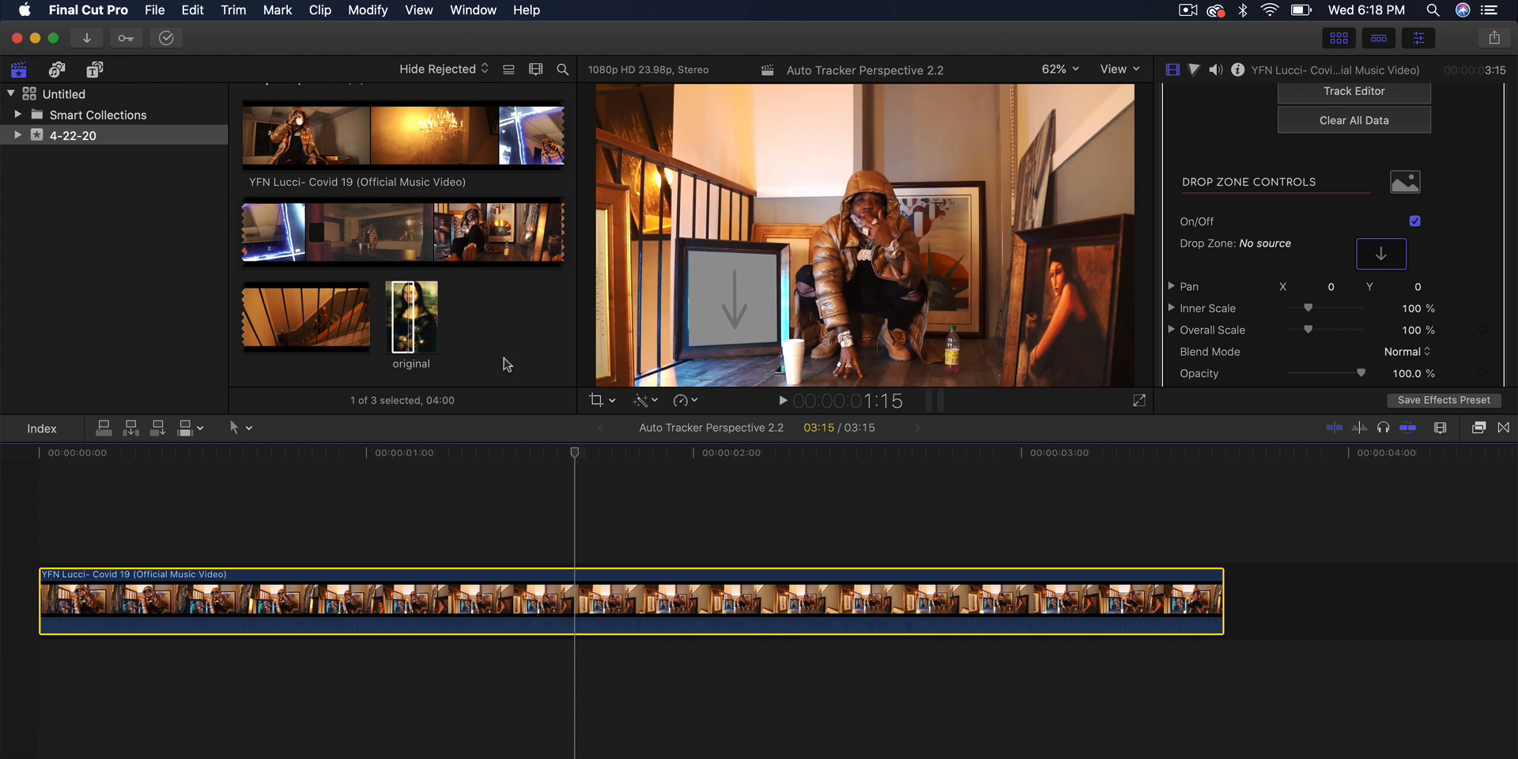
pyautogui.click(407, 307)
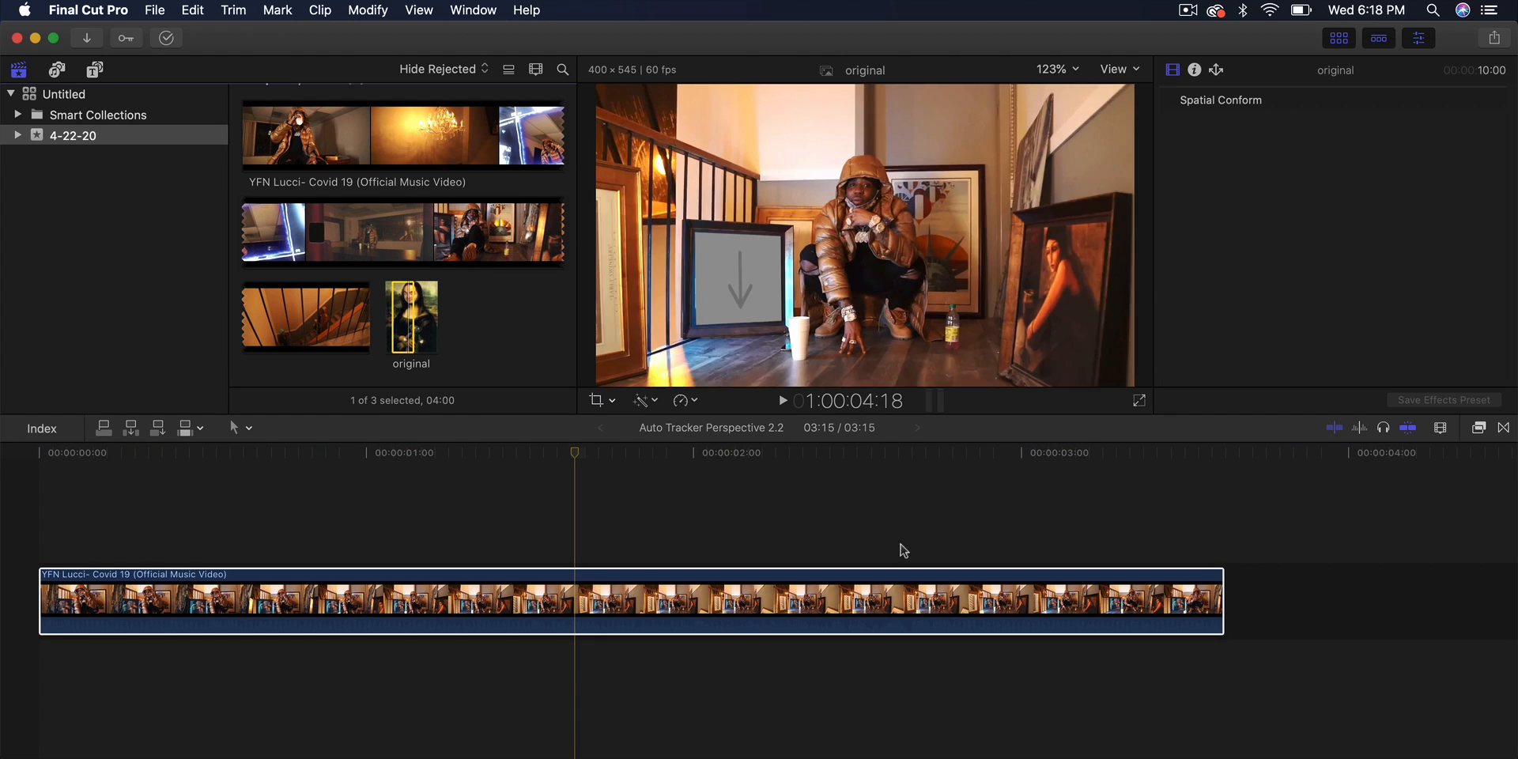
pyautogui.click(903, 597)
pyautogui.scroll(-4, 1267, 231)
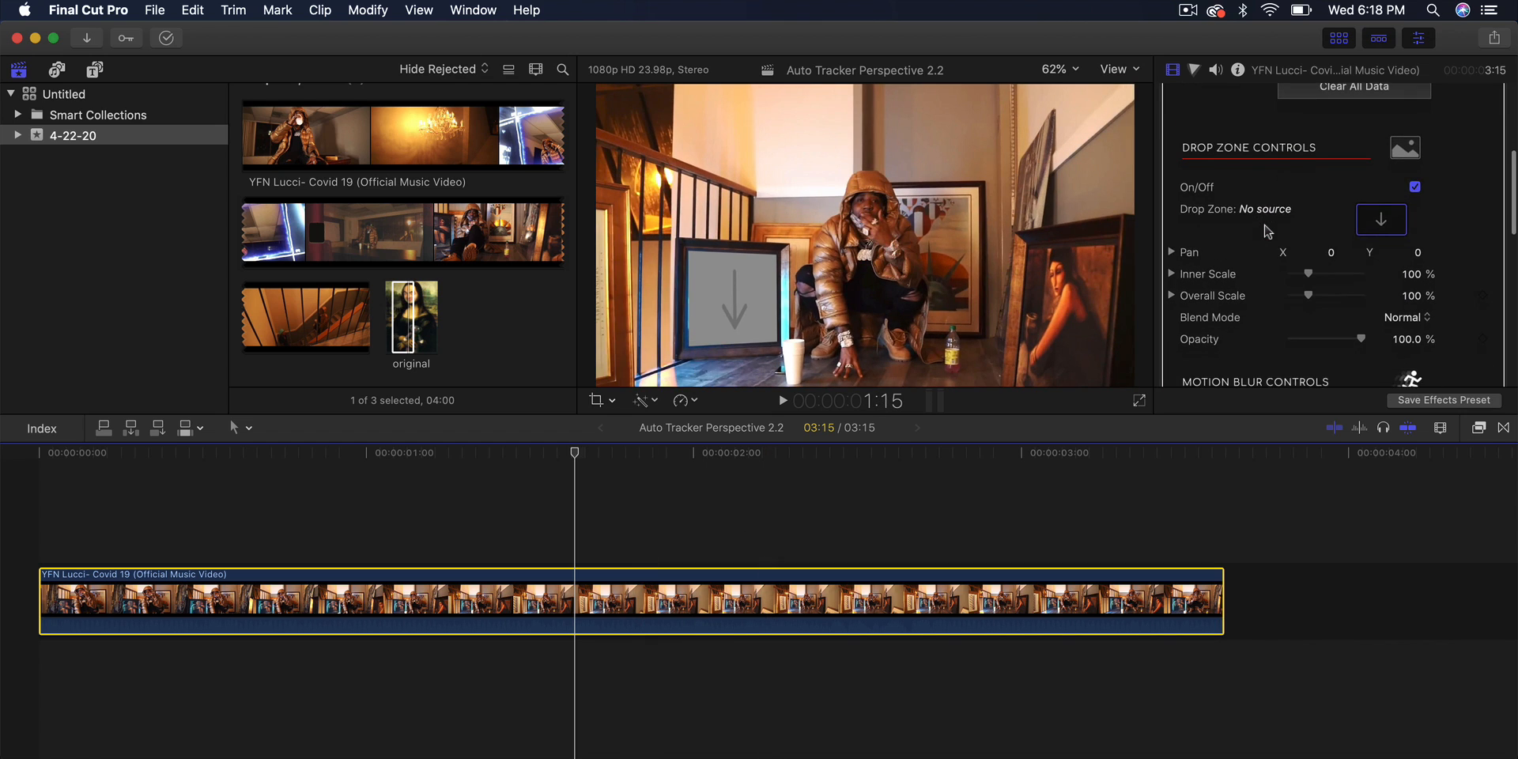
pyautogui.click(1380, 219)
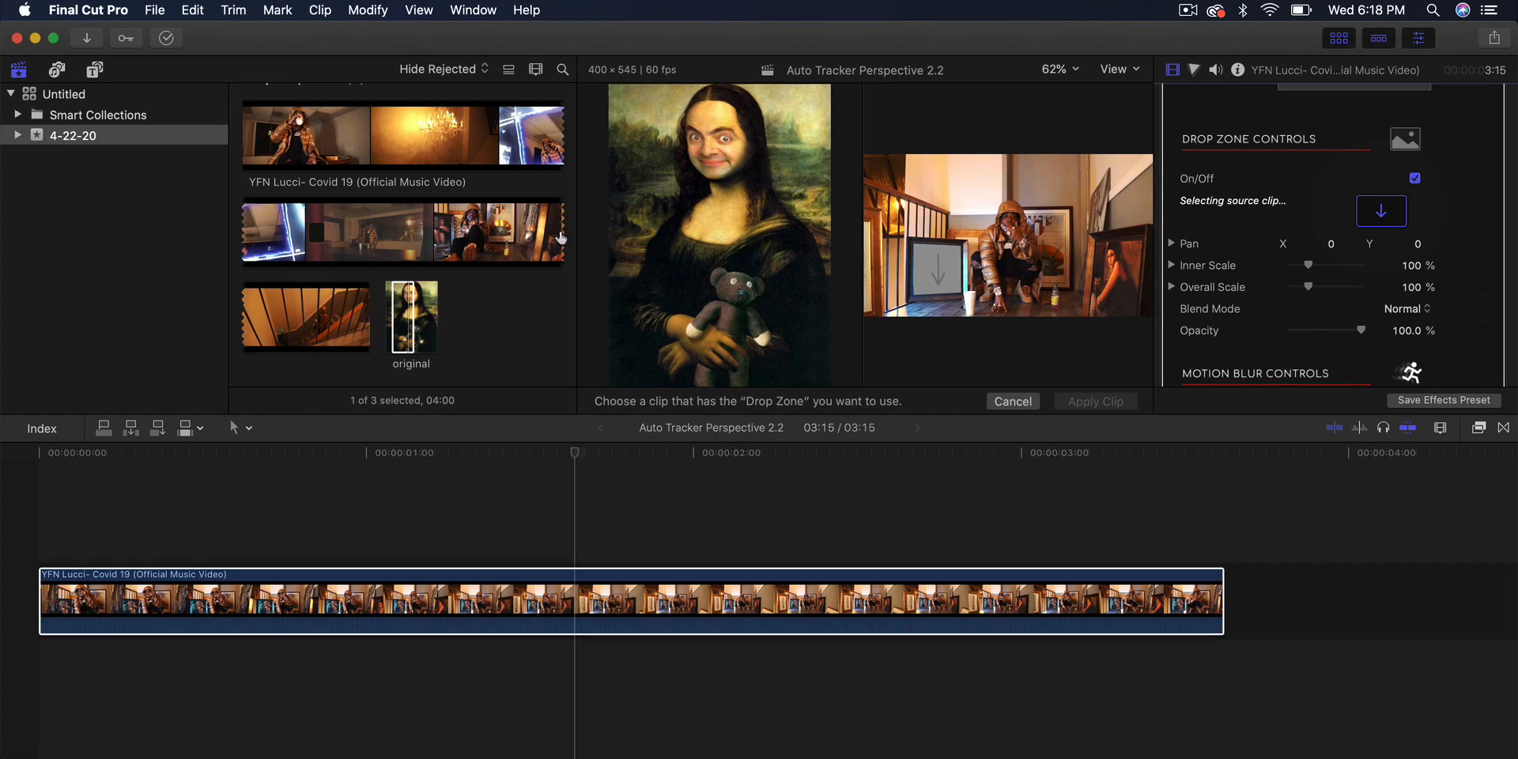
pyautogui.click(411, 316)
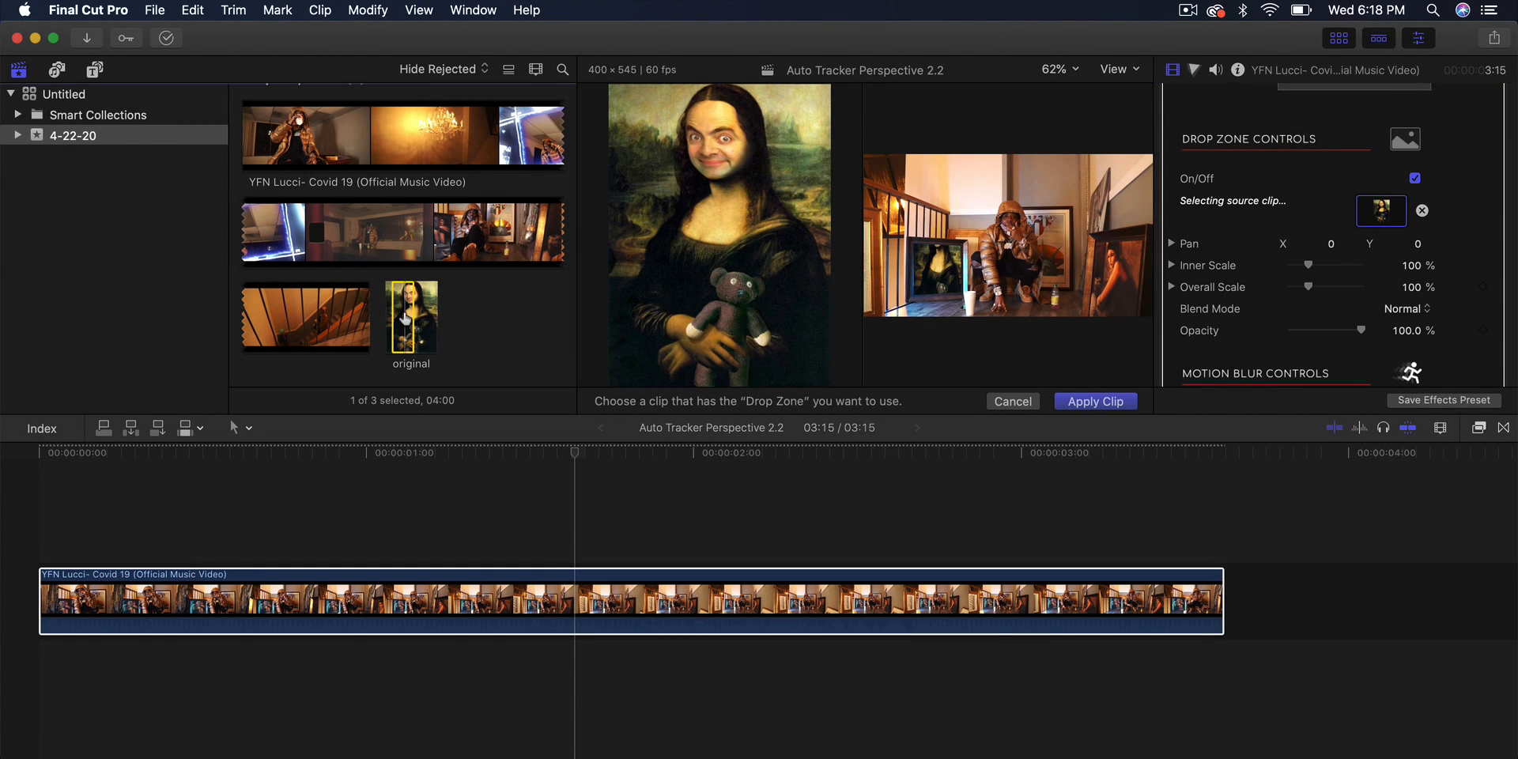
pyautogui.click(1090, 400)
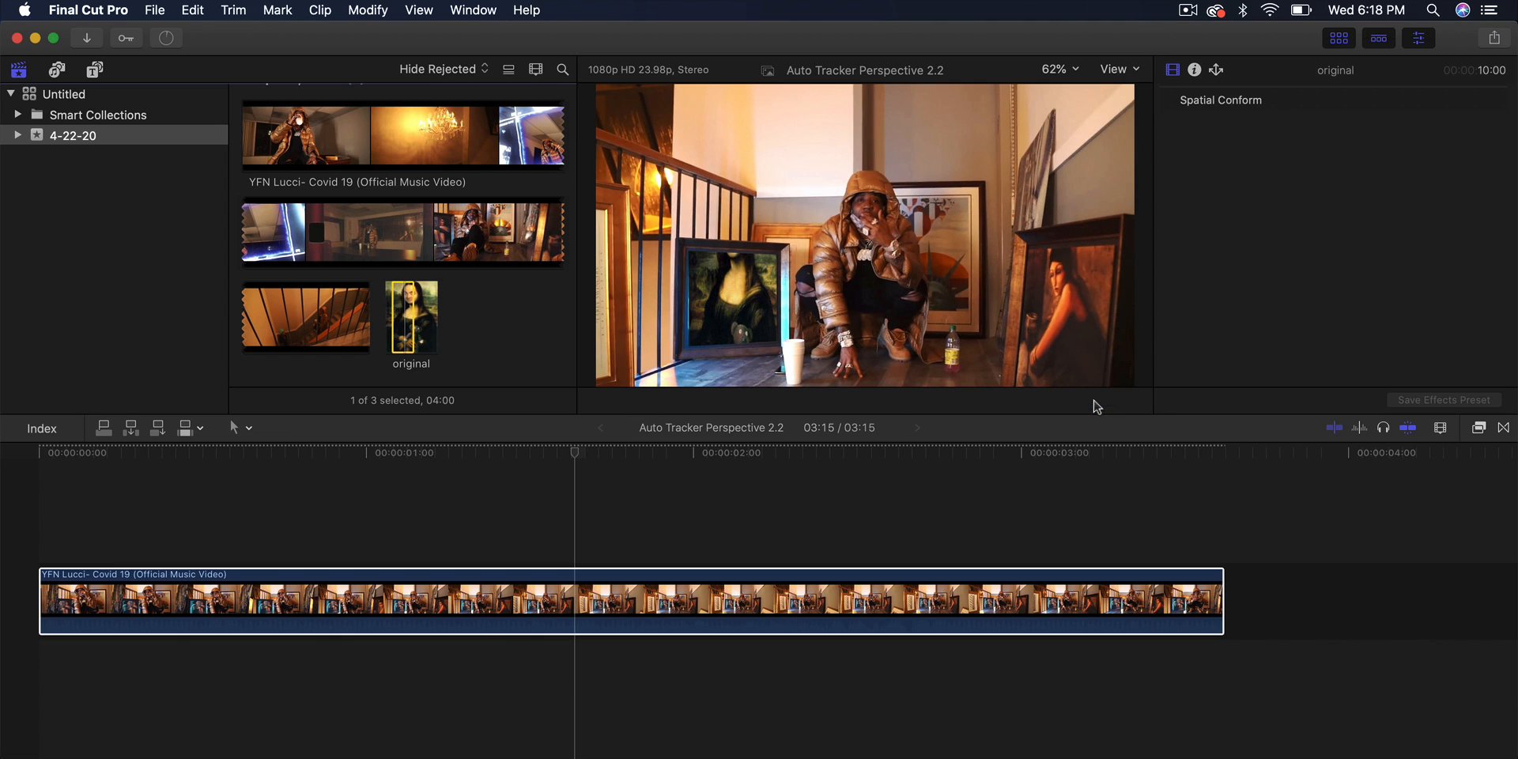
pyautogui.press('ctrl+super+1')
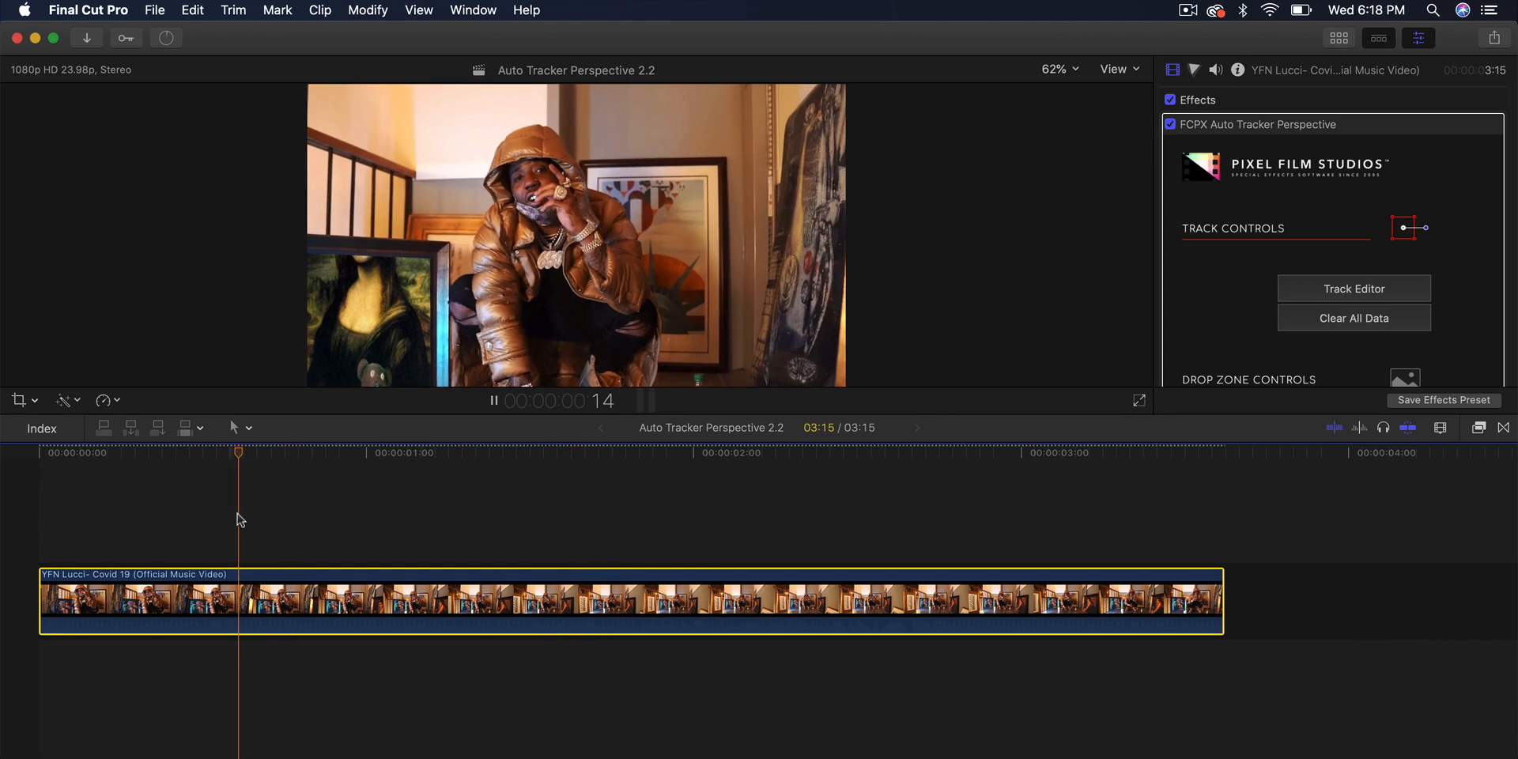
pyautogui.press('Right')
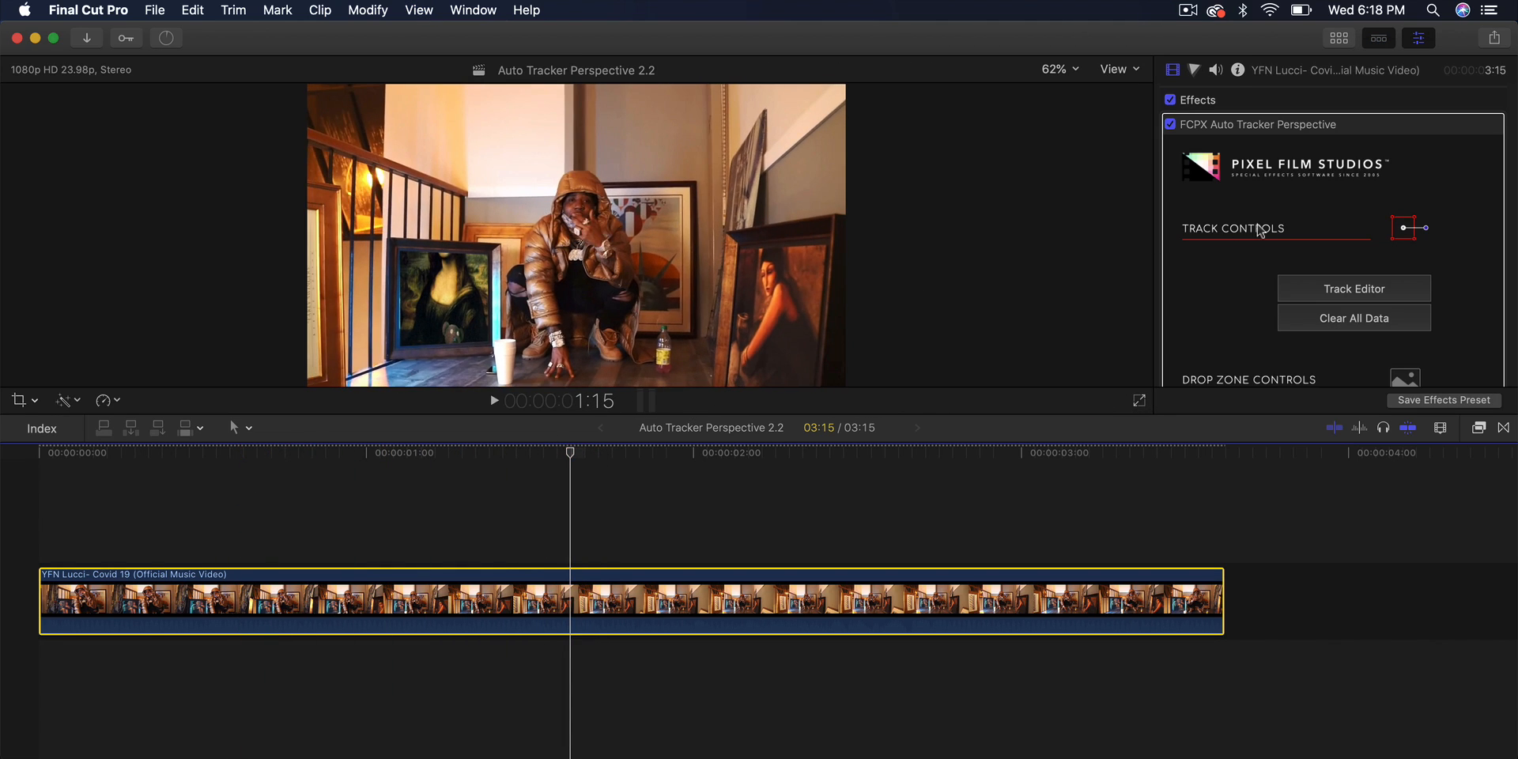
# - Try panning the drop zone image to a Y value of 22.0 and reset the pan
pyautogui.scroll(-6, 1304, 275)
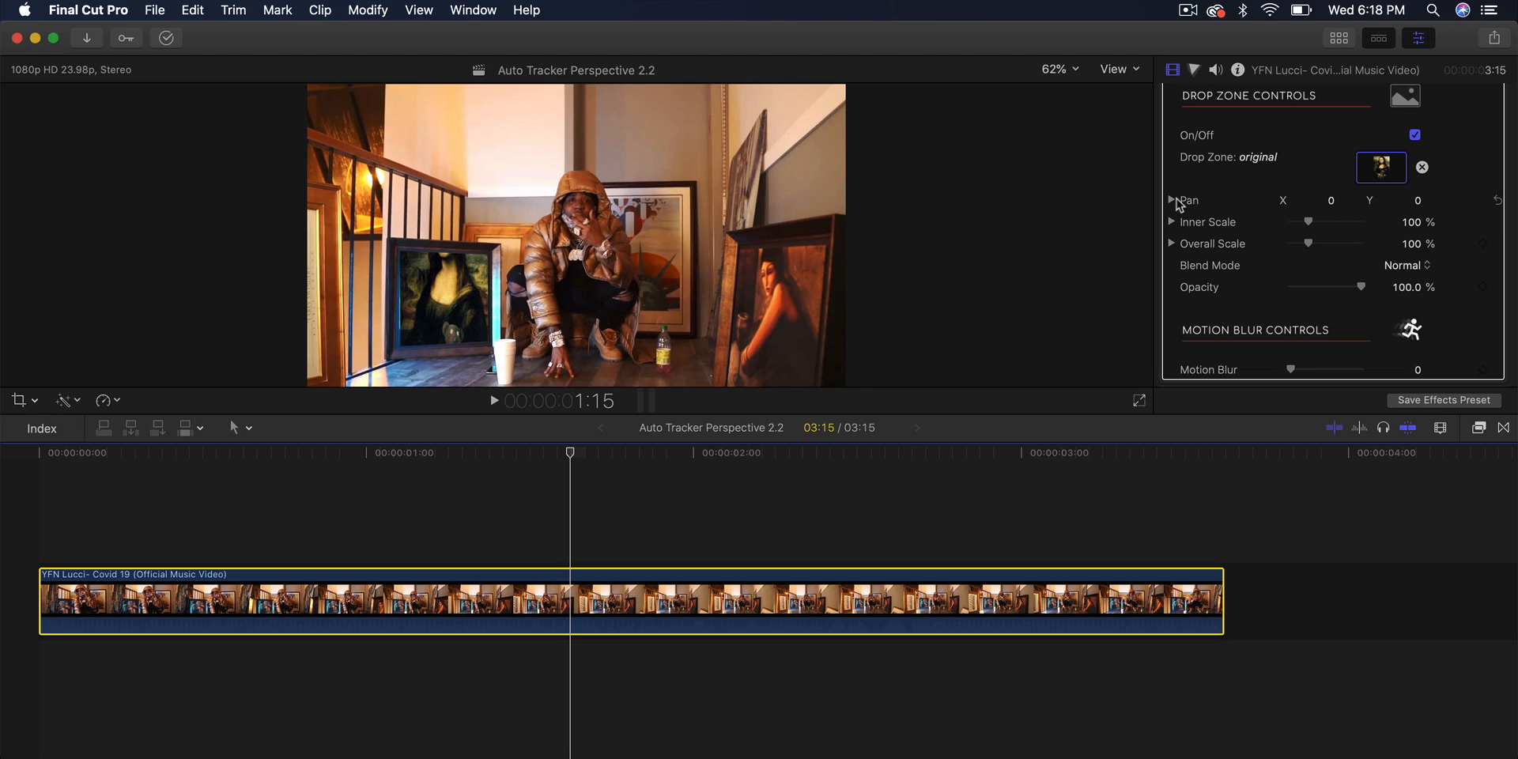
pyautogui.click(1171, 201)
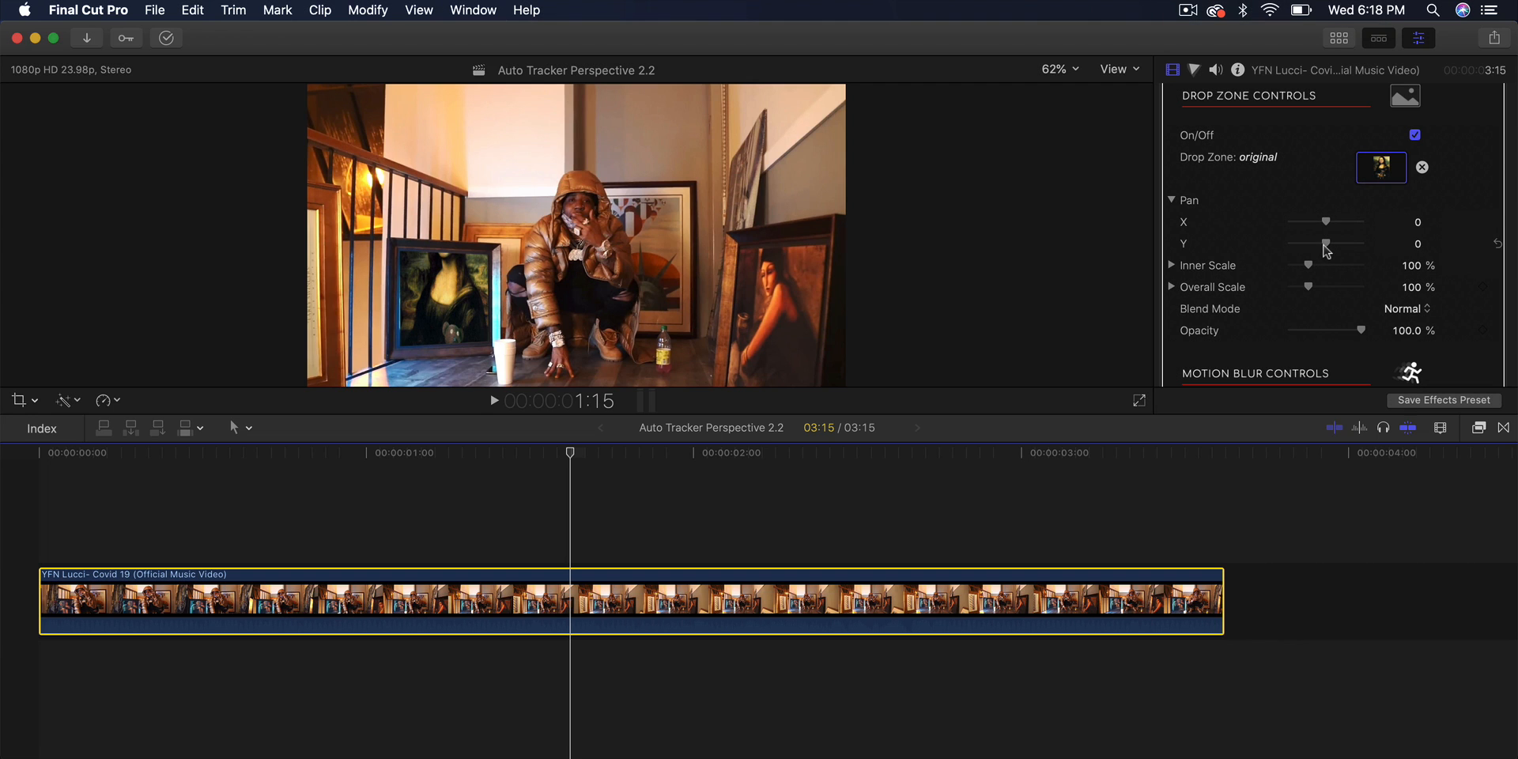
pyautogui.moveTo(1327, 250)
pyautogui.mouseDown()
pyautogui.moveTo(1304, 250)
pyautogui.moveTo(1344, 252)
pyautogui.mouseUp()
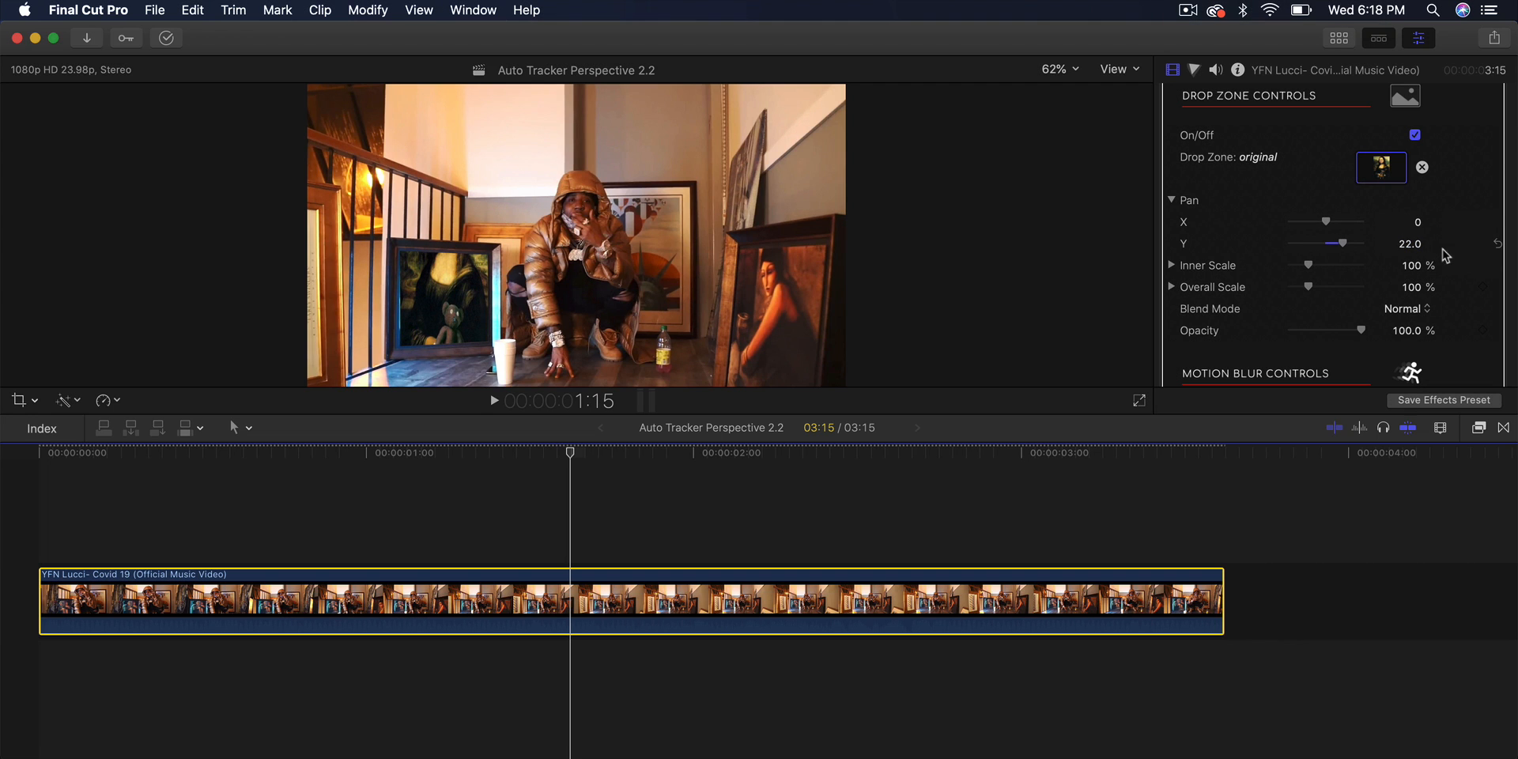
pyautogui.click(1498, 248)
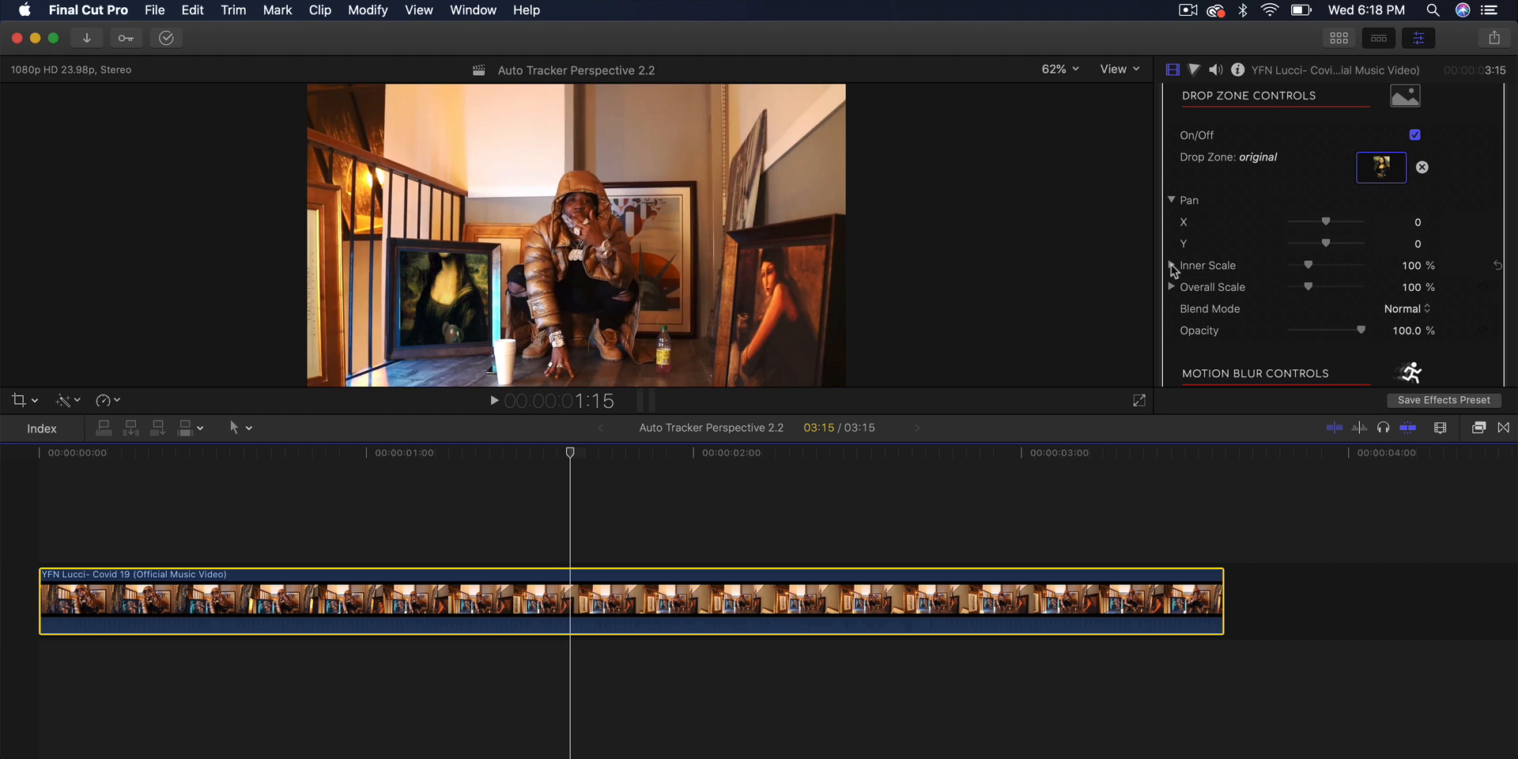
# - Set the drop zone's Inner Scale to 105.35% in X and about 42.5% in Y, checking the fit at frame 20 against the source image
pyautogui.click(1171, 265)
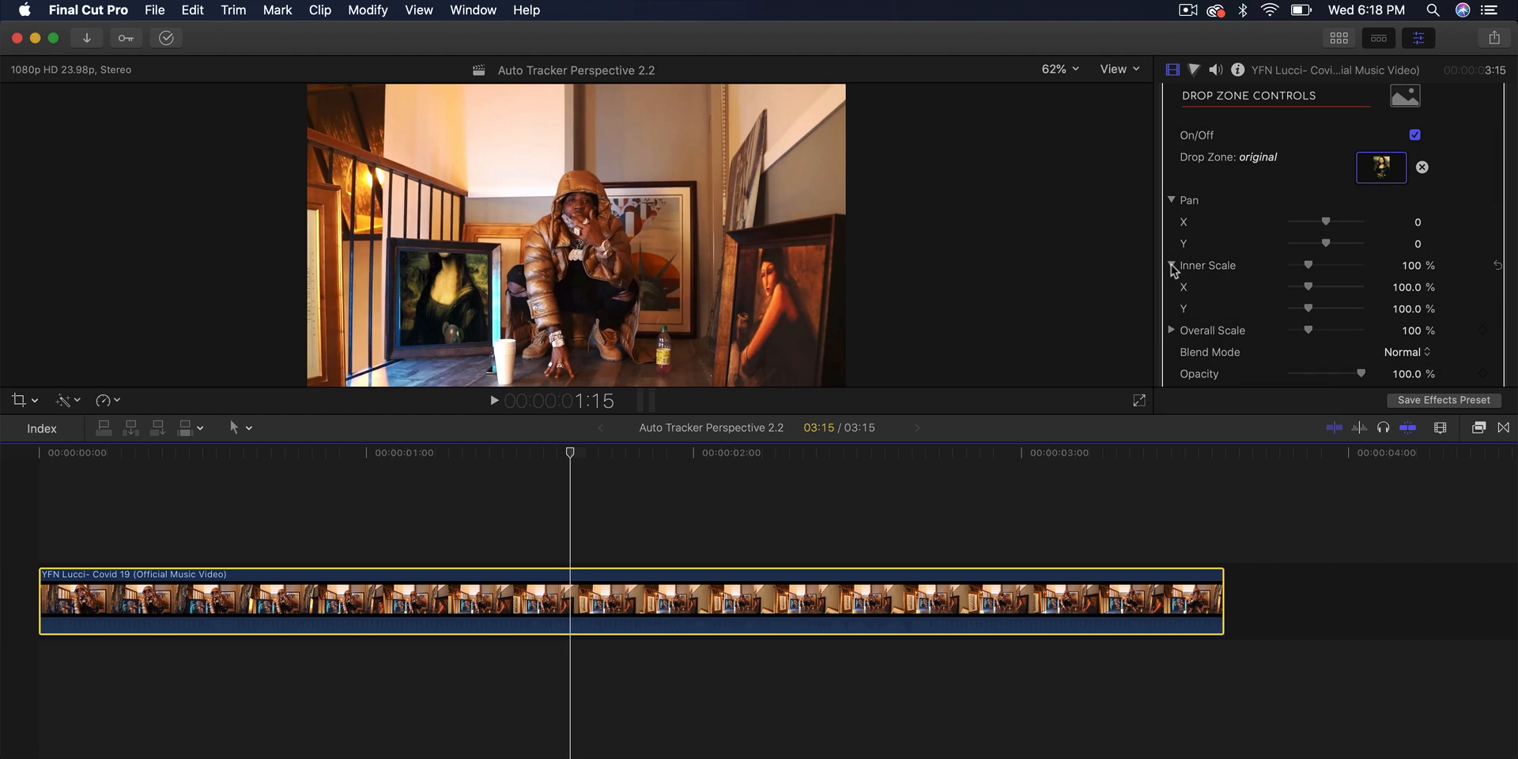
pyautogui.press('s')
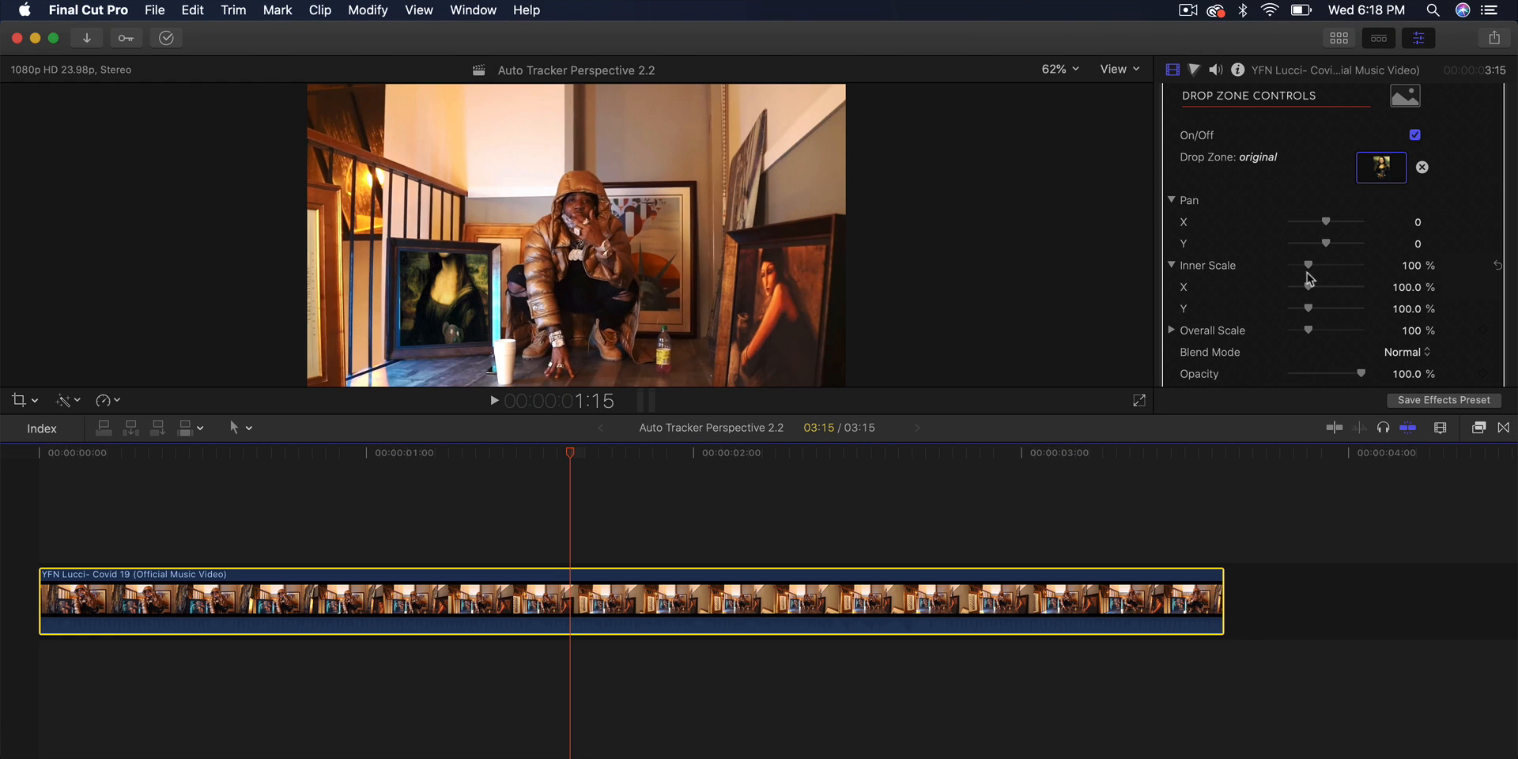
pyautogui.moveTo(1308, 292)
pyautogui.mouseDown()
pyautogui.moveTo(1298, 321)
pyautogui.moveTo(1313, 295)
pyautogui.mouseUp()
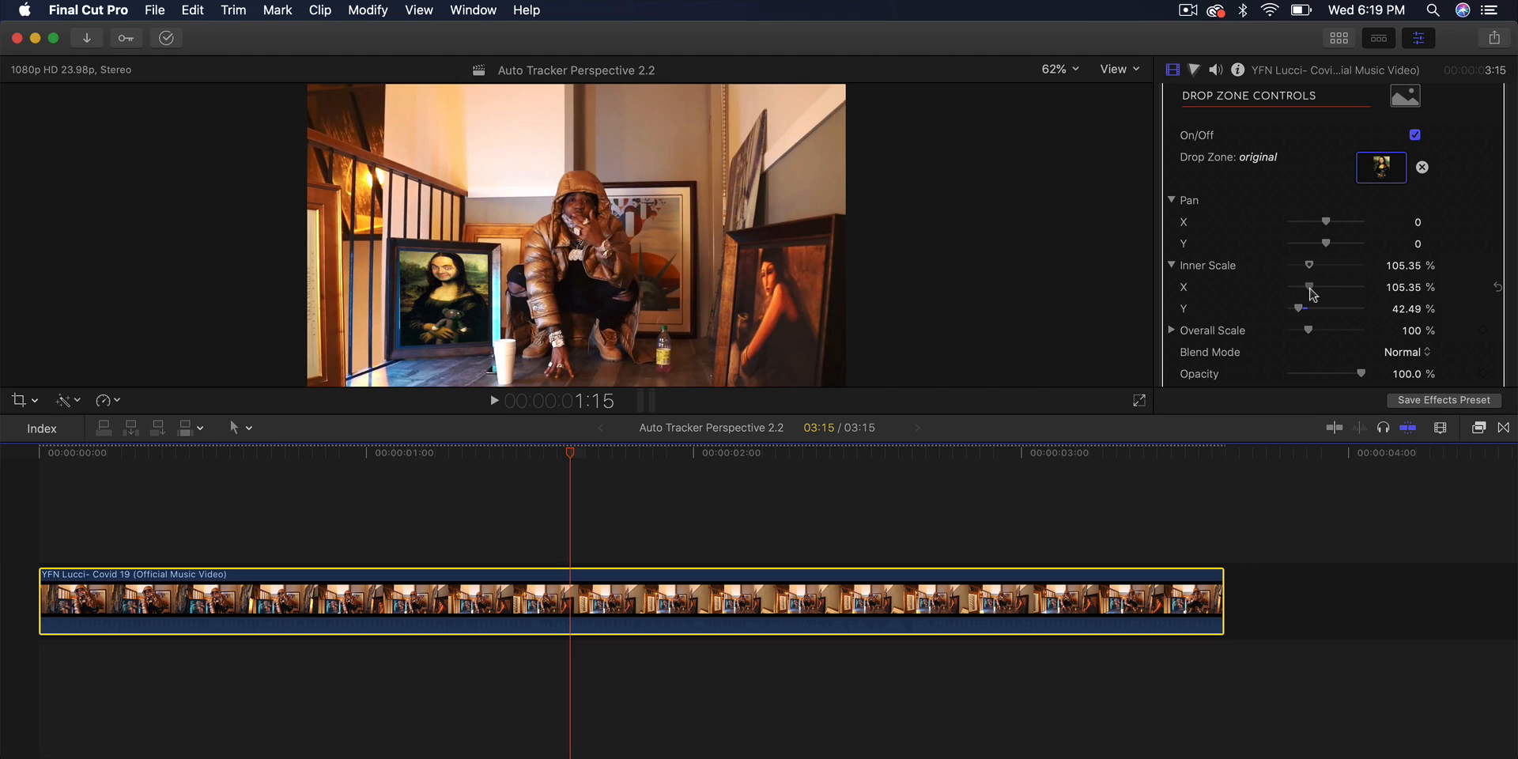
pyautogui.moveTo(575, 457); pyautogui.dragTo(314, 468)
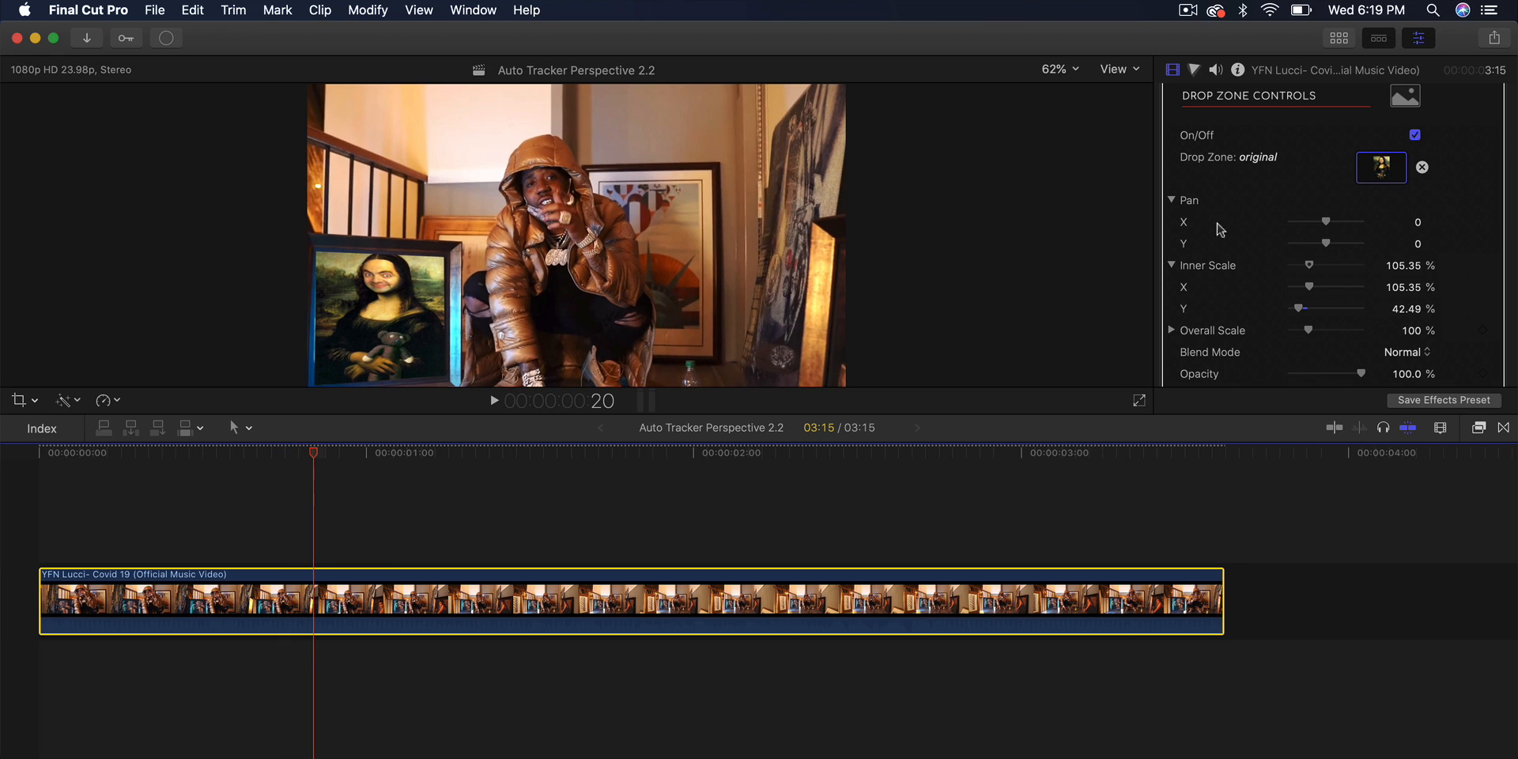
pyautogui.click(1338, 39)
pyautogui.click(404, 294)
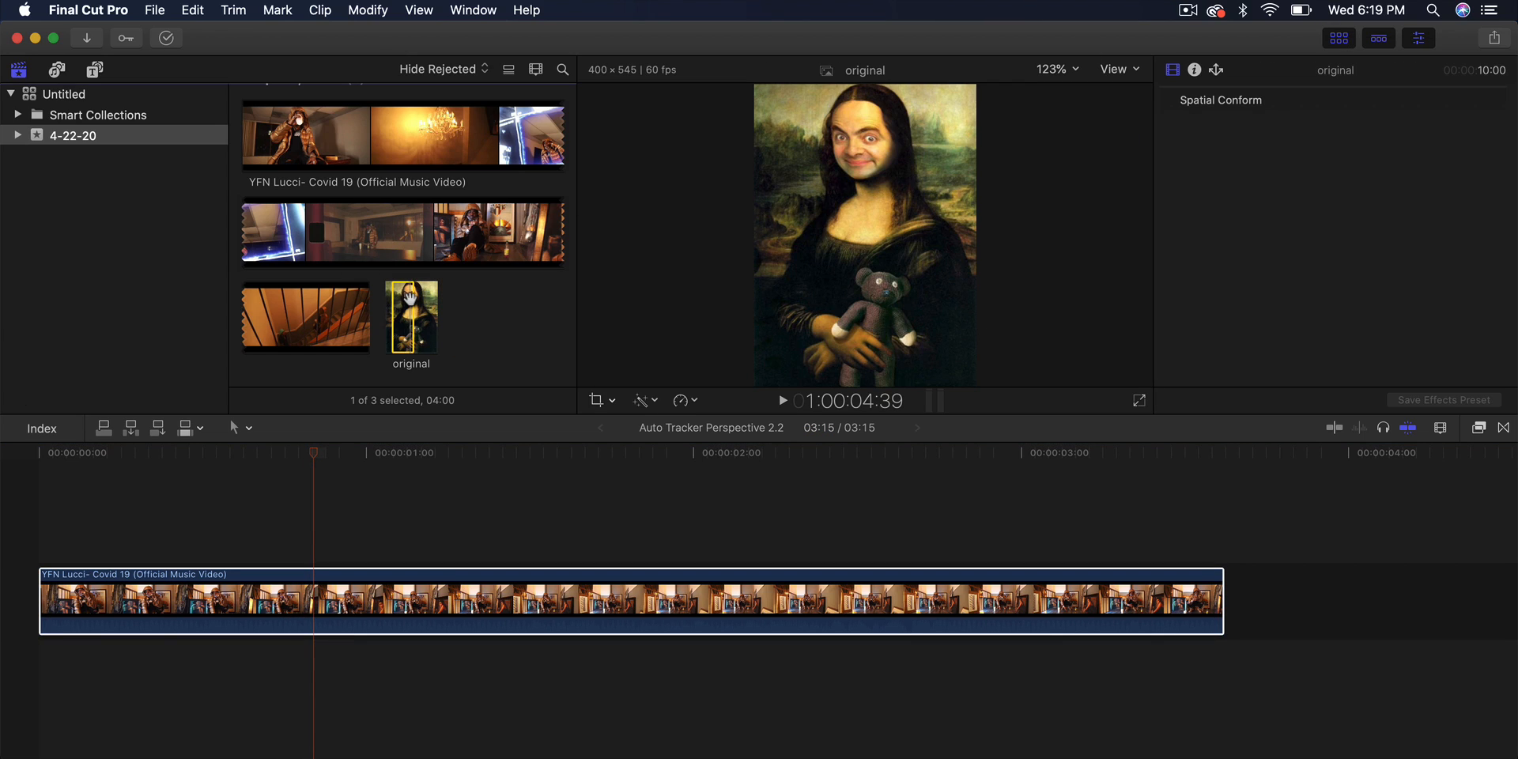
pyautogui.click(1341, 41)
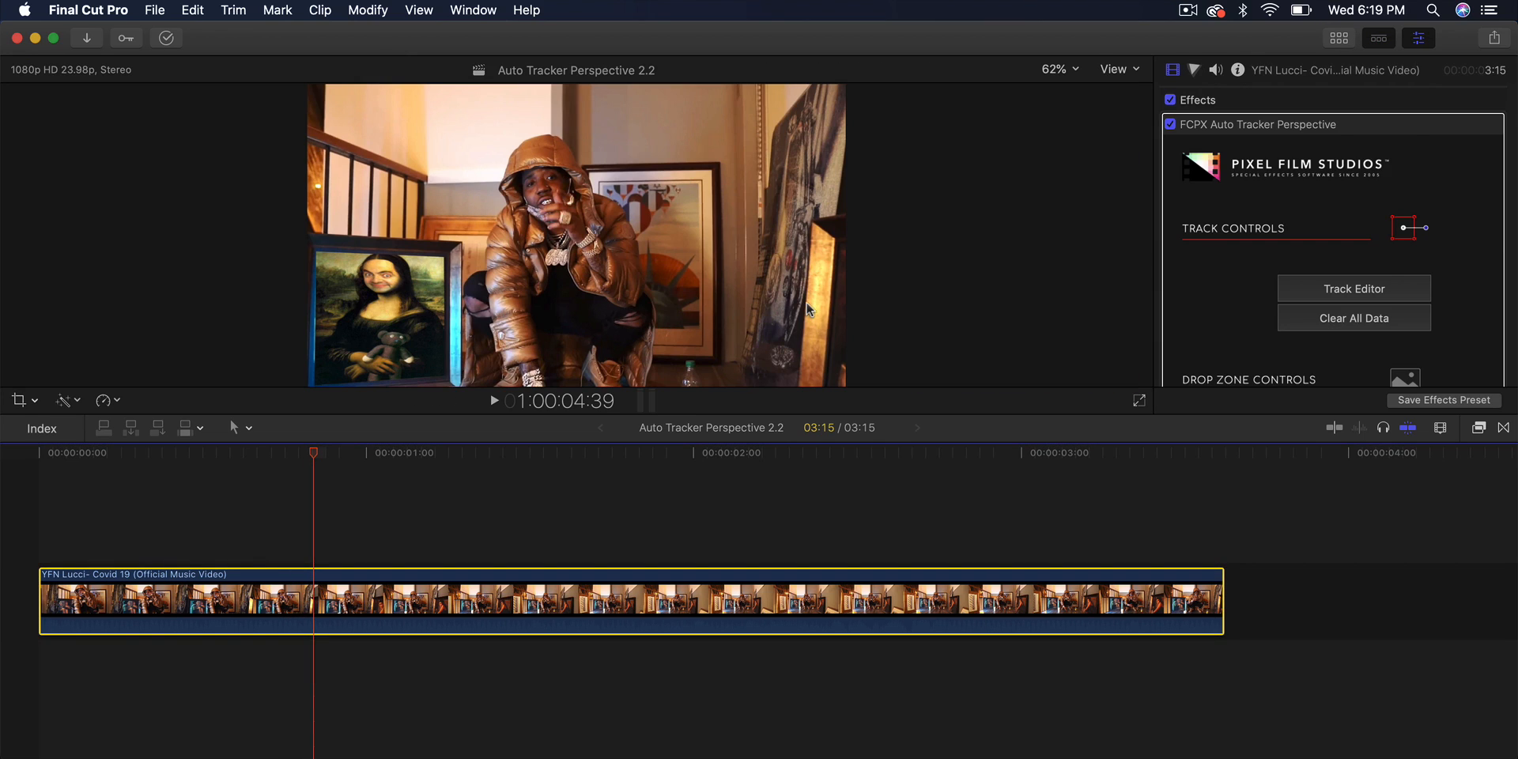
# - Try adjusting the drop zone's Overall Scale along separate axes and undo the changes
pyautogui.scroll(-8, 1412, 231)
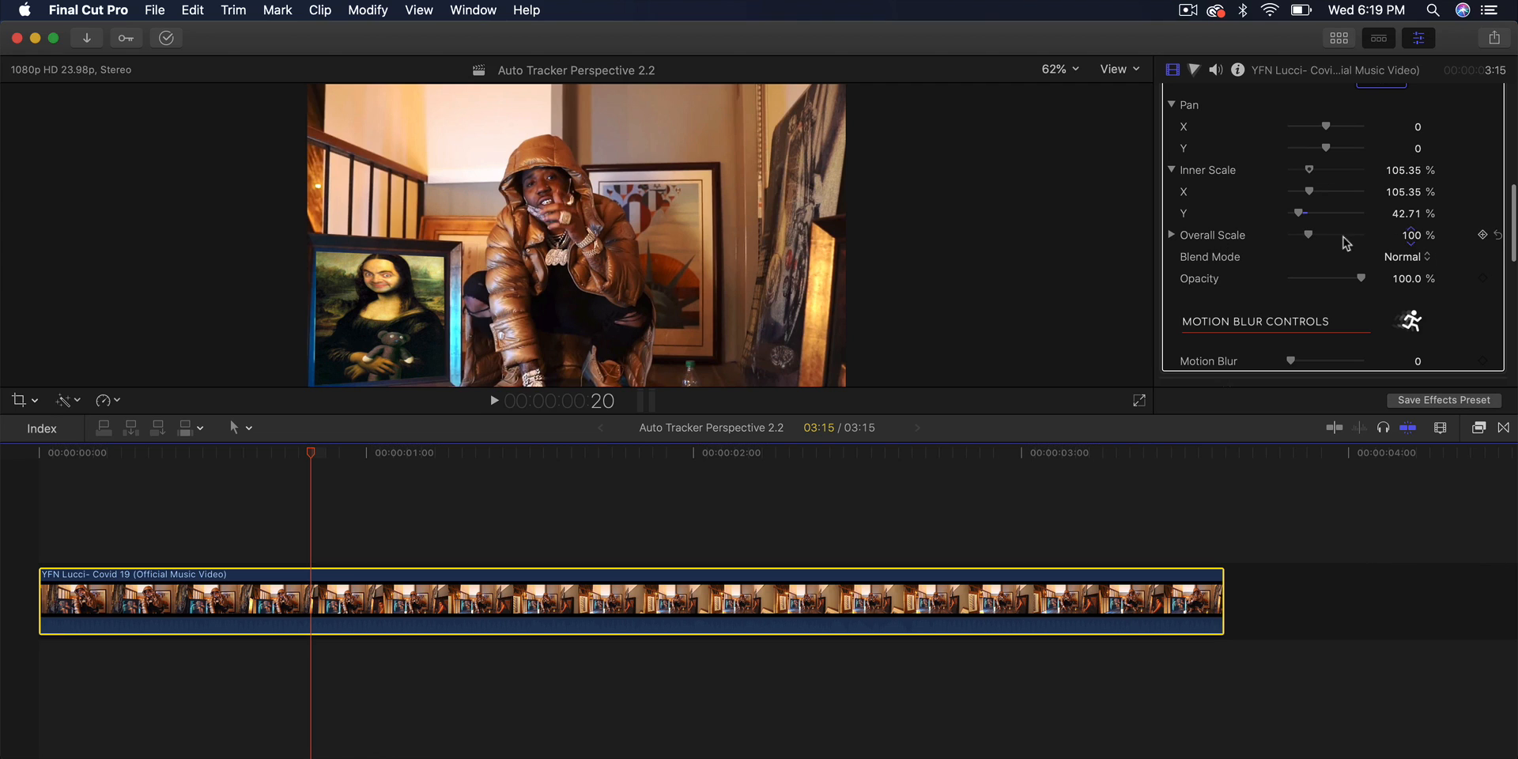
pyautogui.click(1172, 235)
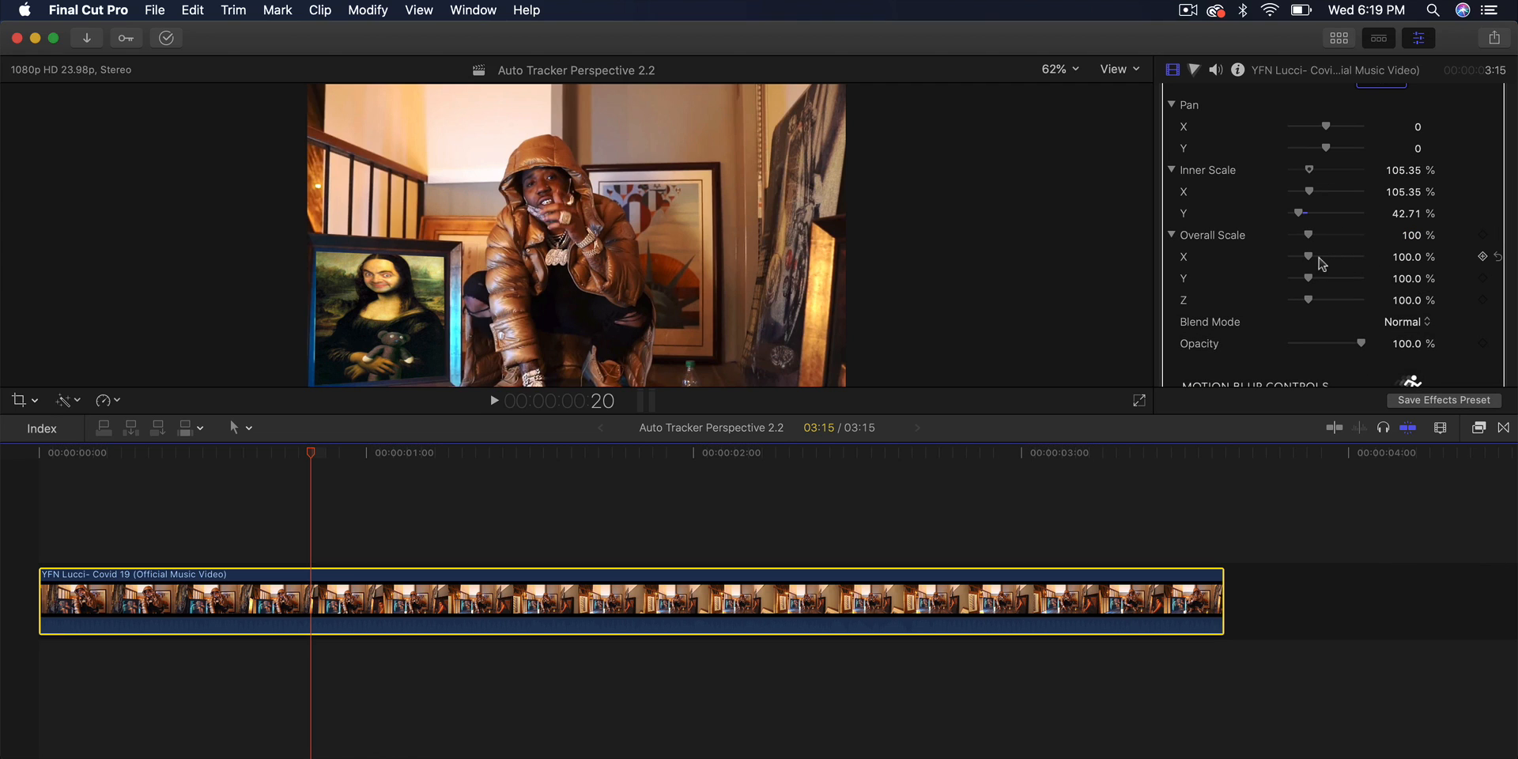
pyautogui.moveTo(1318, 263)
pyautogui.mouseDown()
pyautogui.moveTo(1299, 263)
pyautogui.moveTo(1320, 279)
pyautogui.moveTo(1303, 280)
pyautogui.mouseUp()
pyautogui.press('super+z')
pyautogui.press('super+z')
# - Try the Overlay blend mode on the drop zone image and return it to Normal
pyautogui.scroll(-3, 1248, 228)
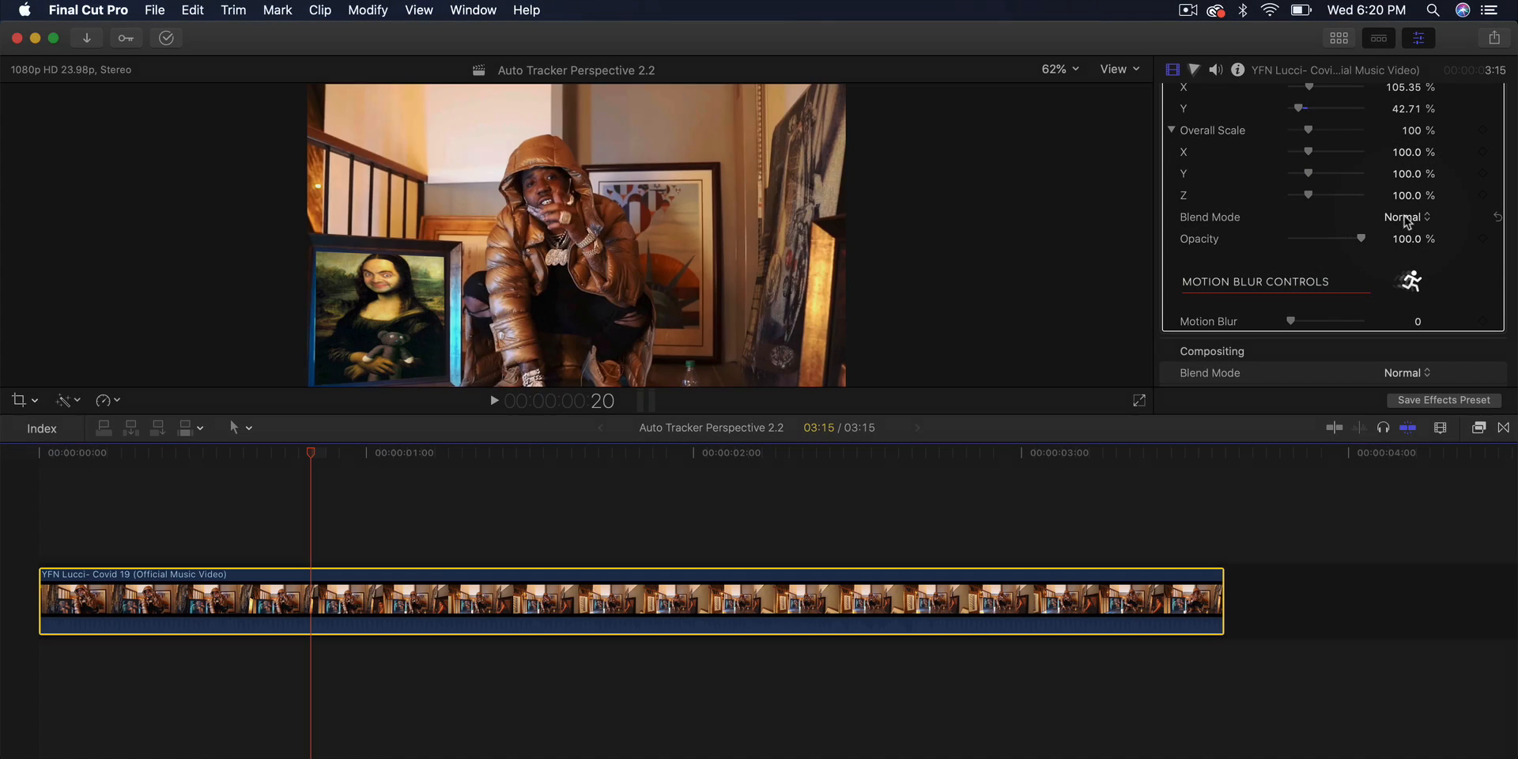
pyautogui.click(1395, 218)
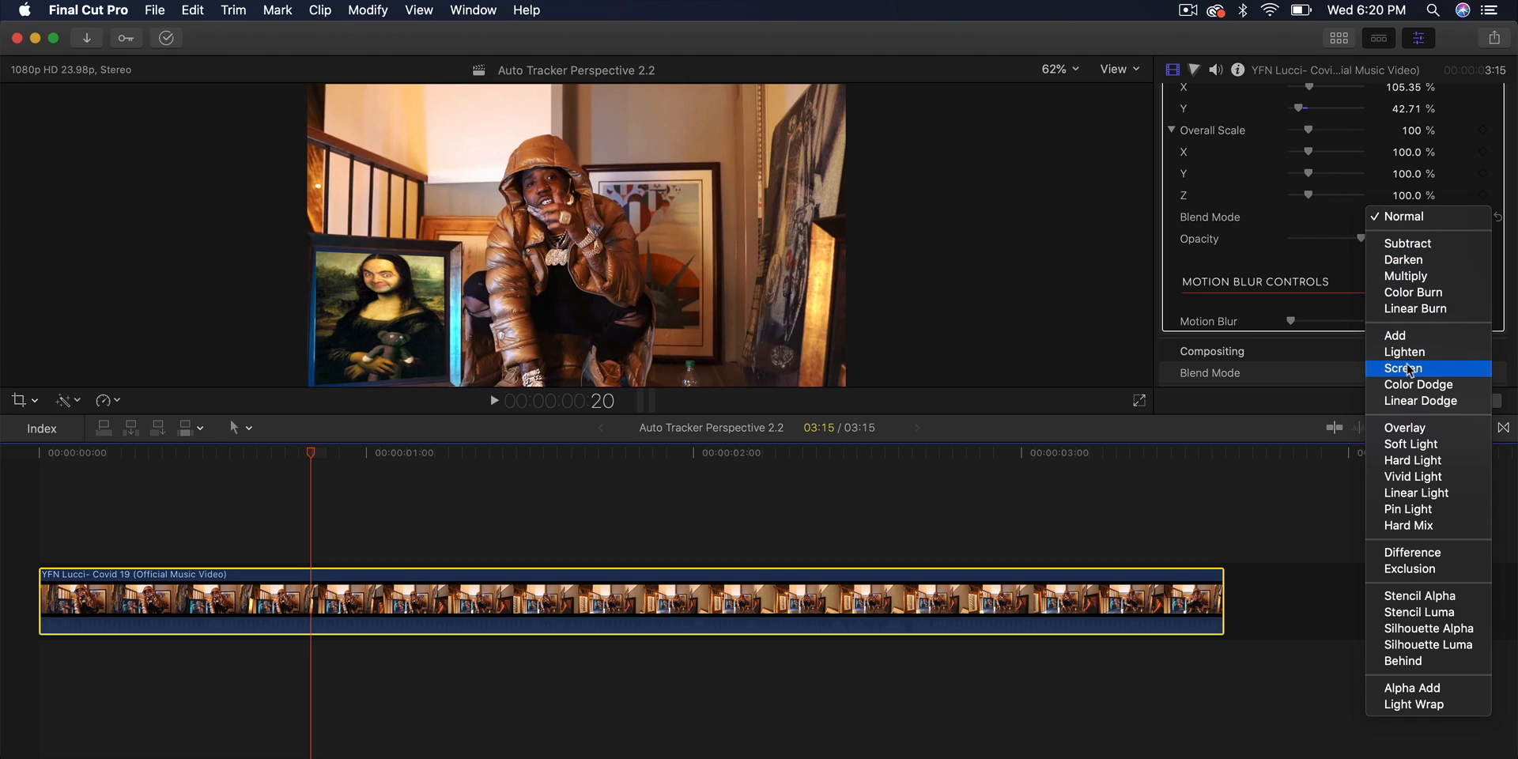
pyautogui.click(1405, 427)
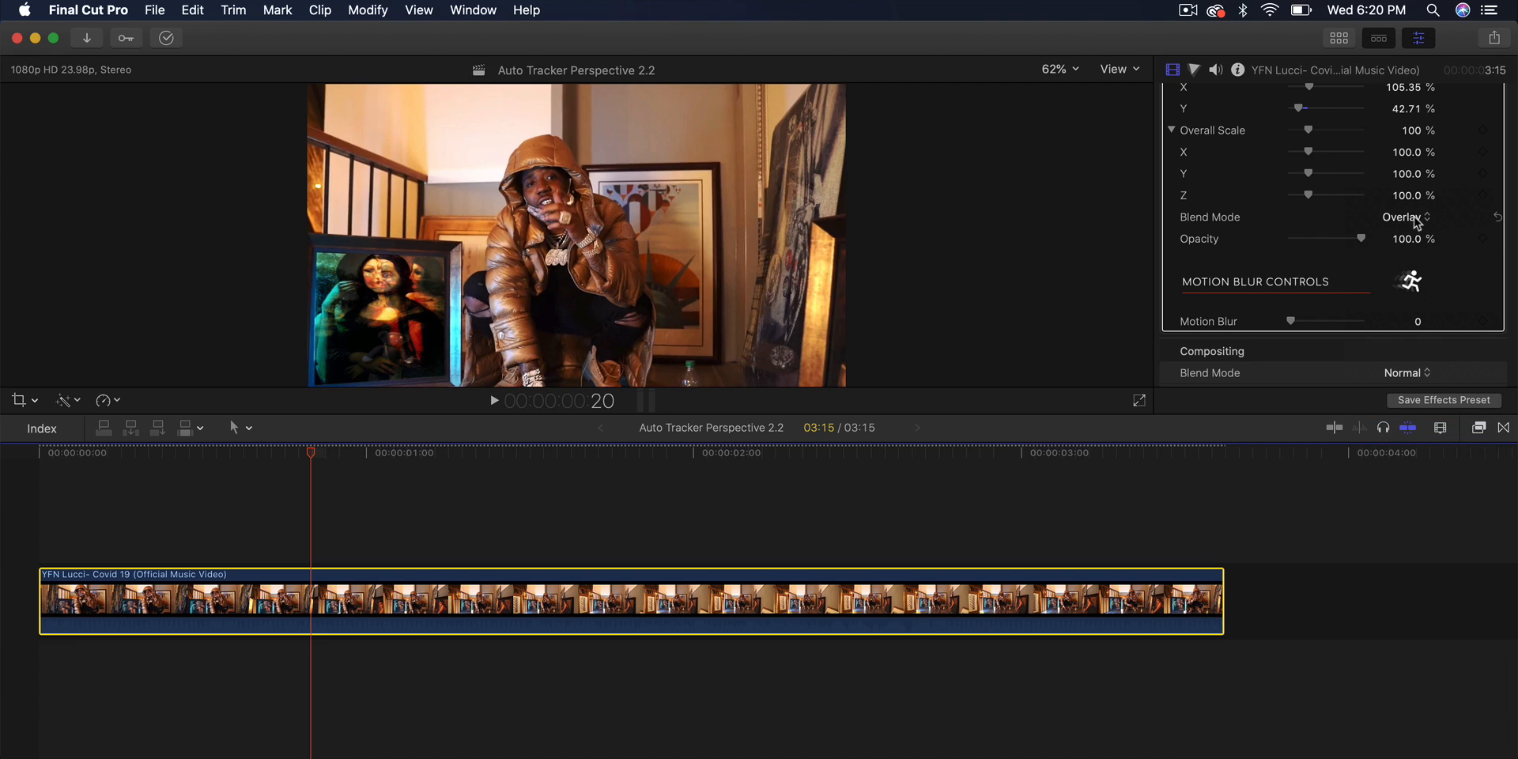
pyautogui.click(1414, 218)
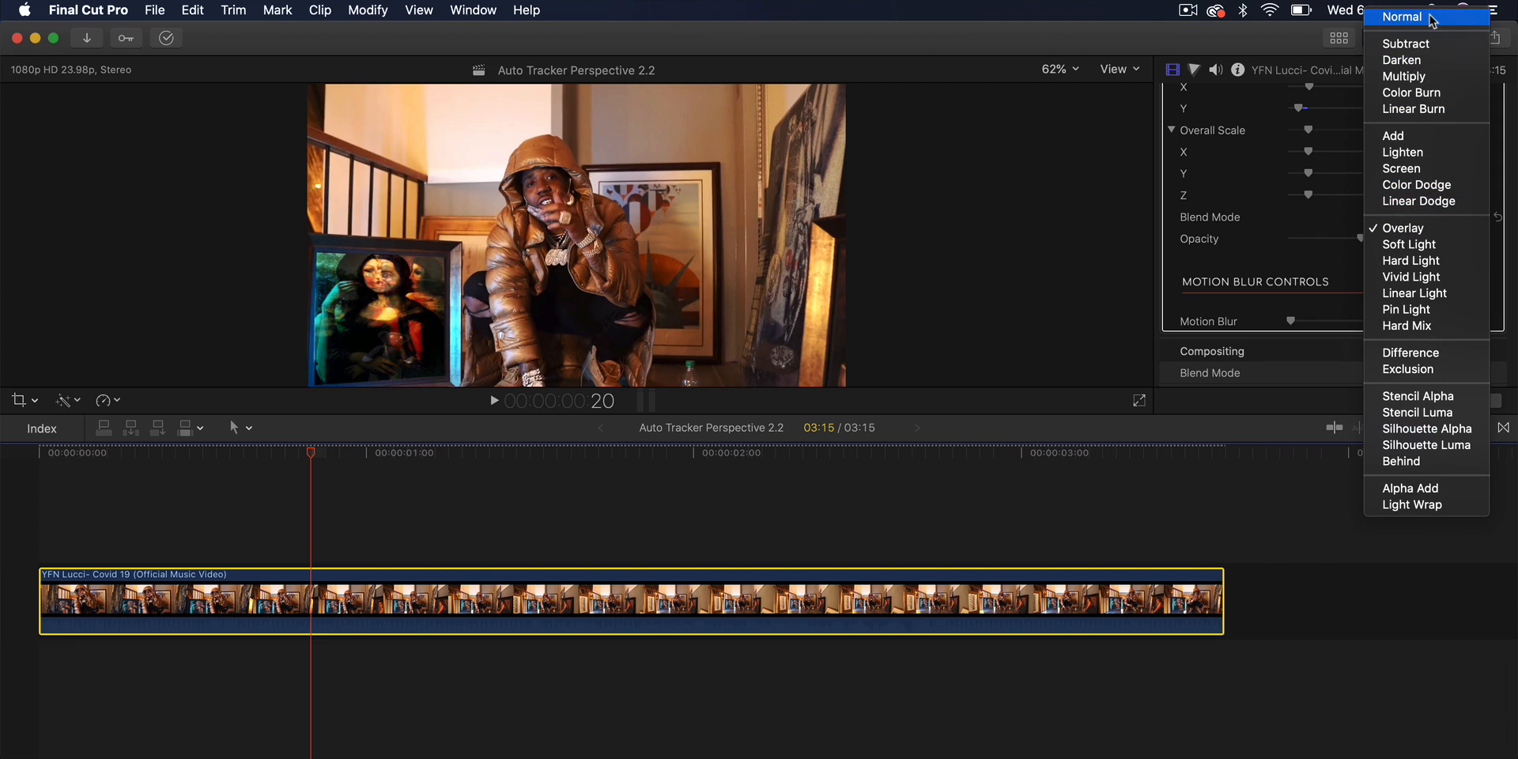
pyautogui.click(1430, 17)
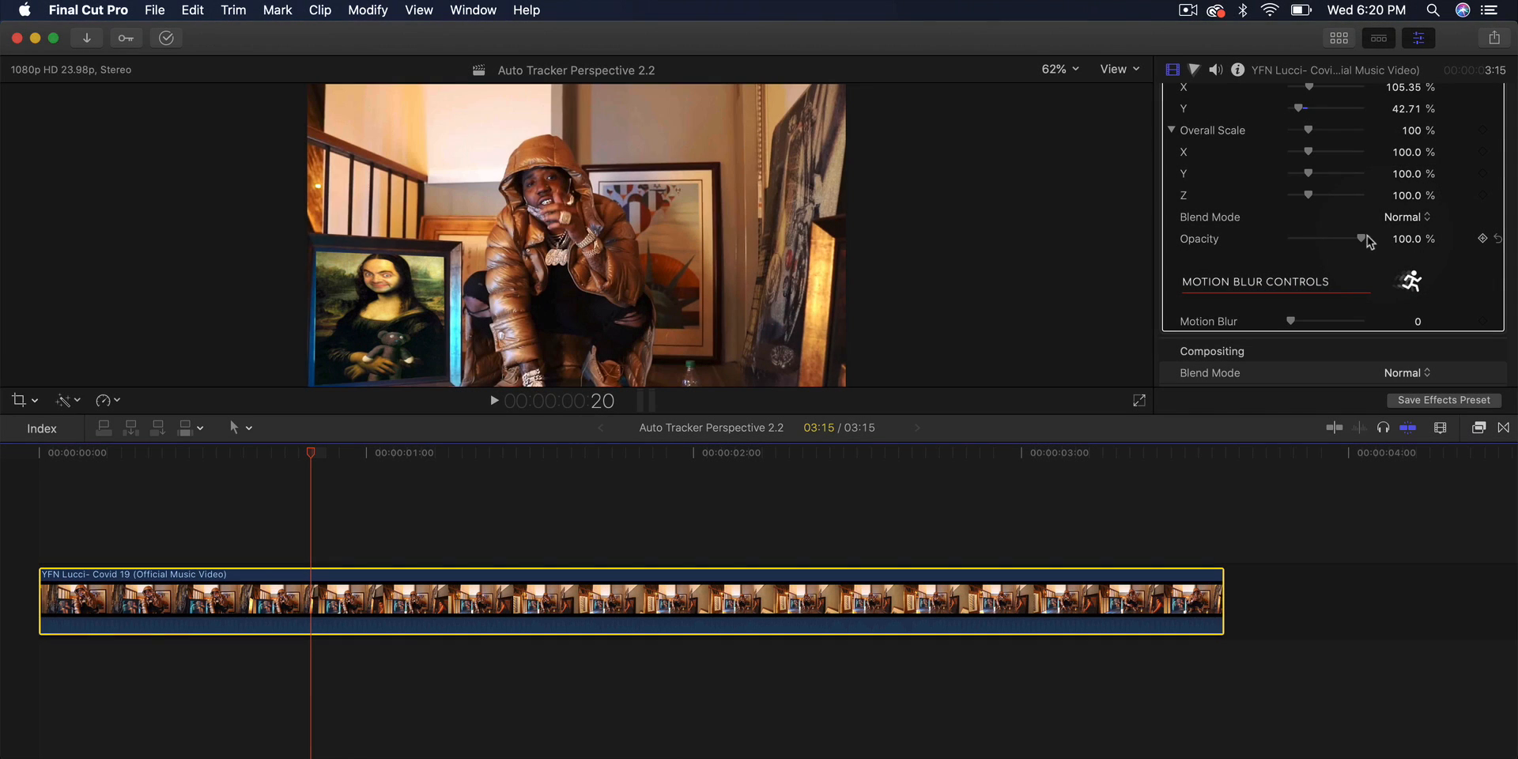
# - Keep the drop zone's opacity at 100%, set Motion Blur to 0.66, and play the clip from the start to preview it
pyautogui.moveTo(1366, 241); pyautogui.dragTo(1419, 247)
pyautogui.moveTo(1291, 322); pyautogui.dragTo(1306, 325)
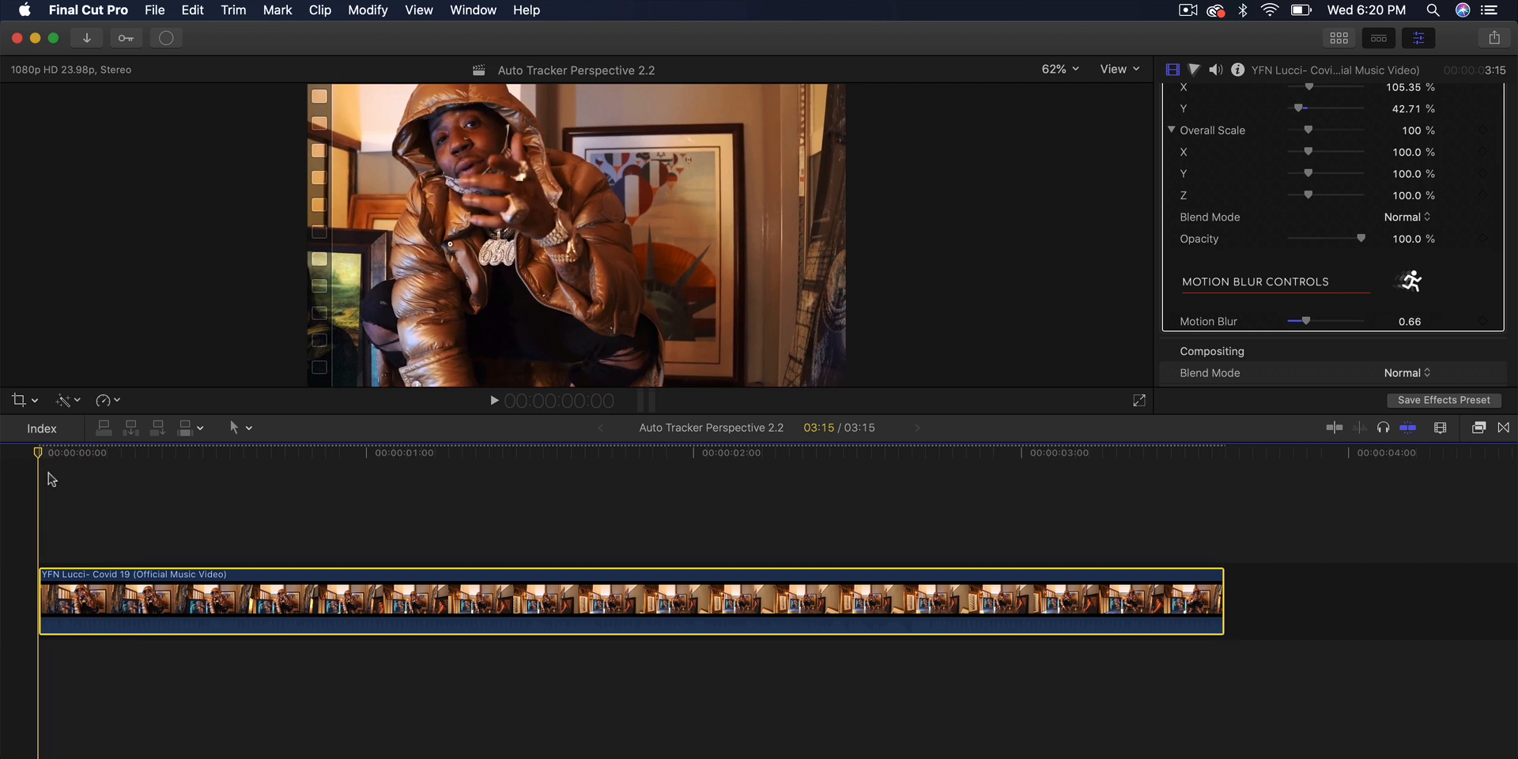
pyautogui.press('space')
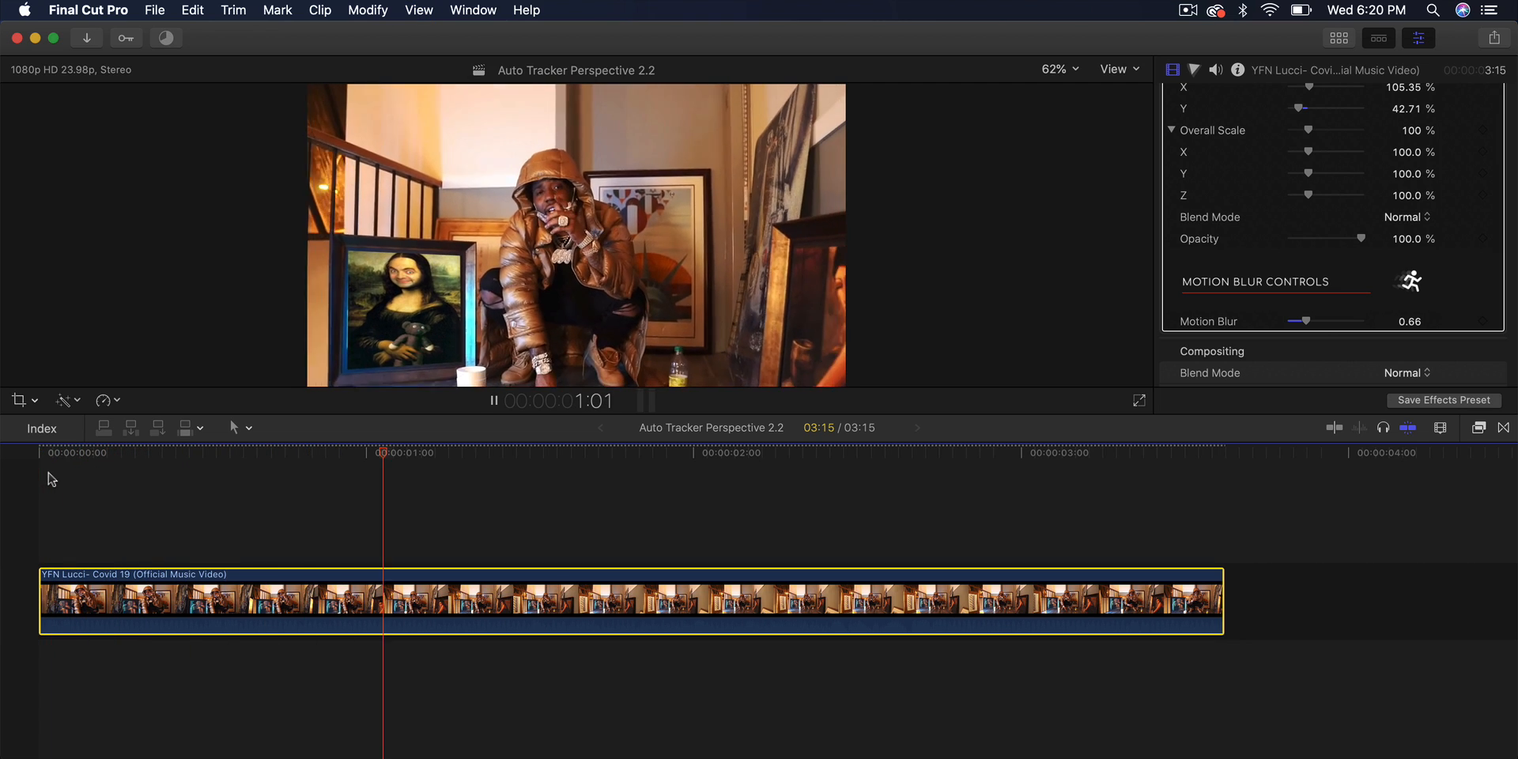
pyautogui.press('space')
# - Render the whole timeline and play the clip to review the tracked painting replacement
pyautogui.click(368, 9)
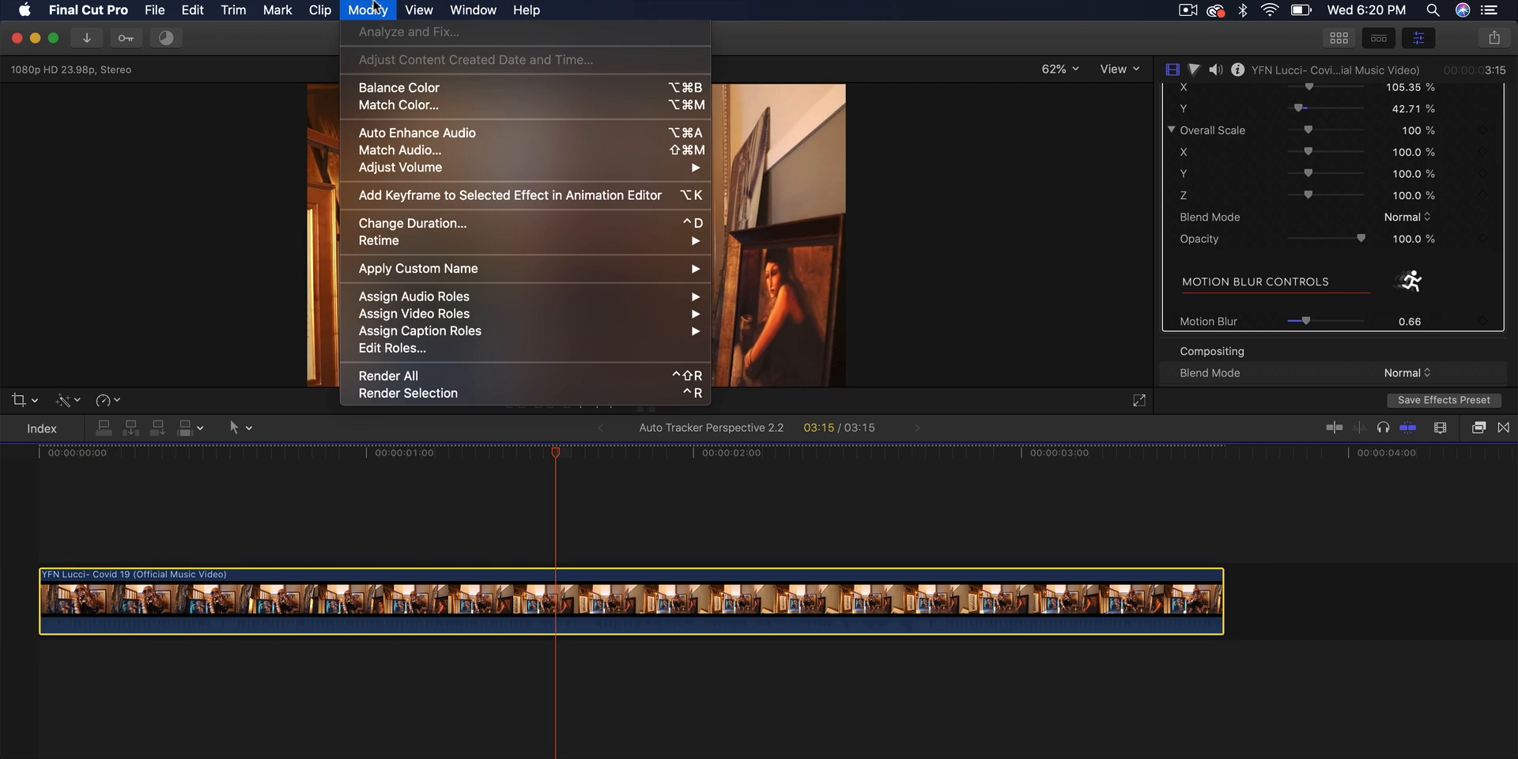
pyautogui.click(408, 375)
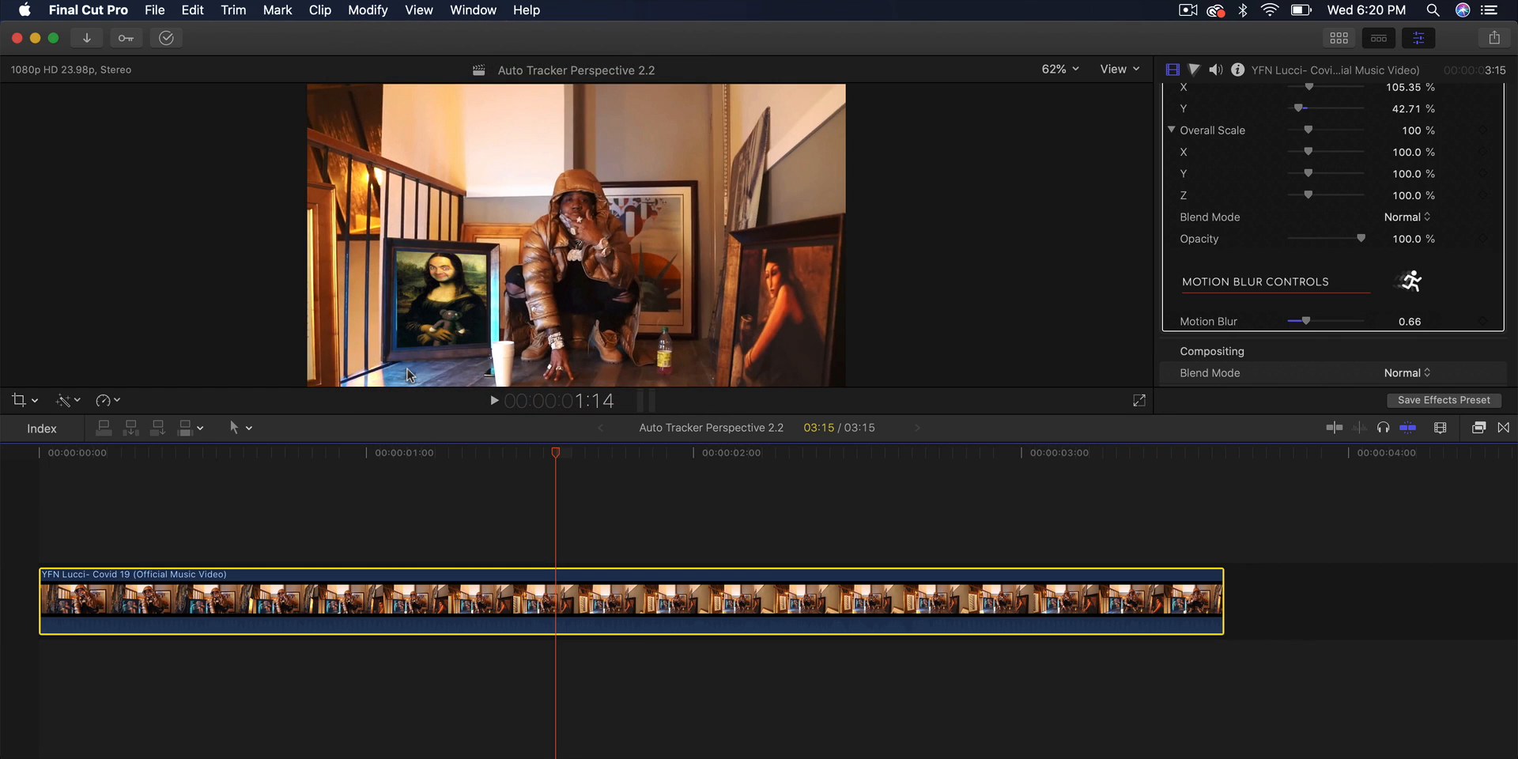
pyautogui.press('space')
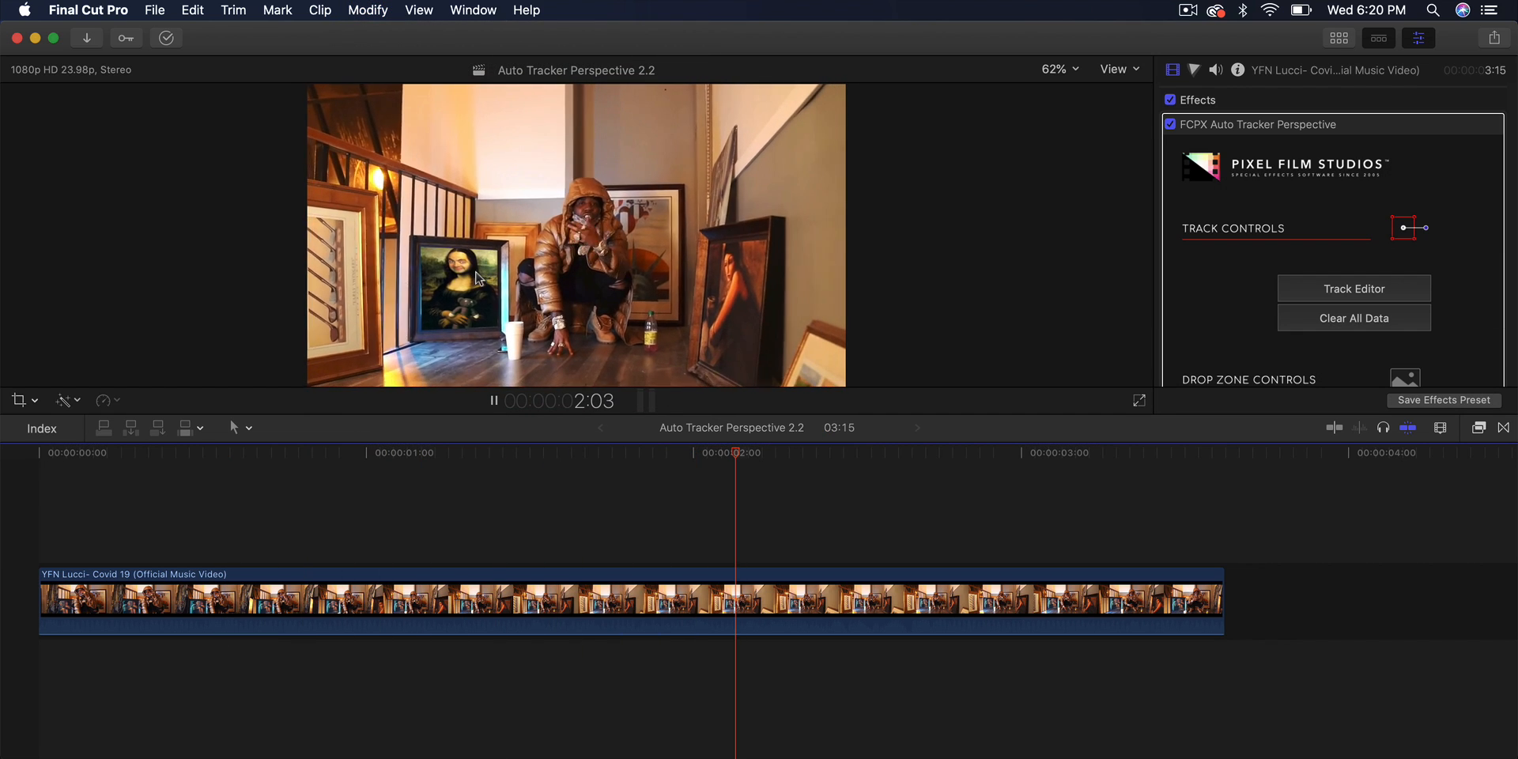